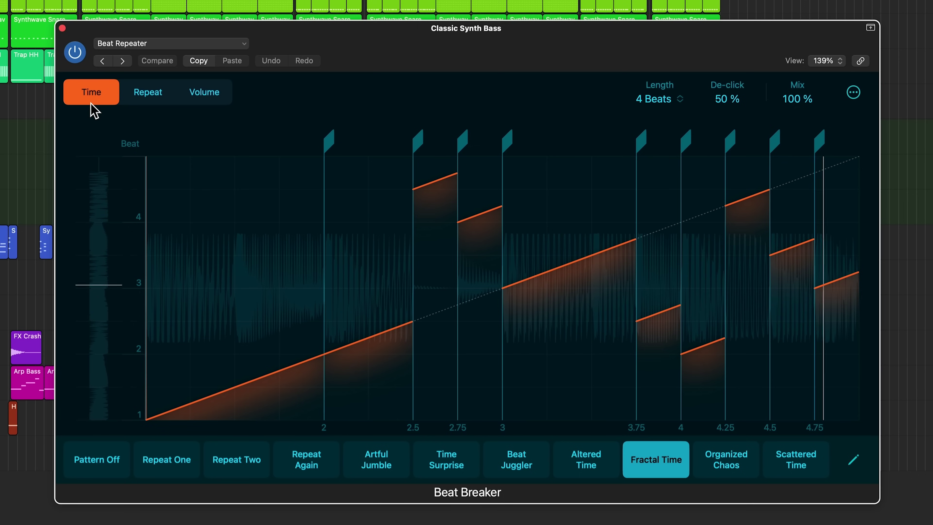
Show the Repeat curve of the Fractal Time pattern in Beat Breaker on the Classic Synth Bass.
click(151, 97)
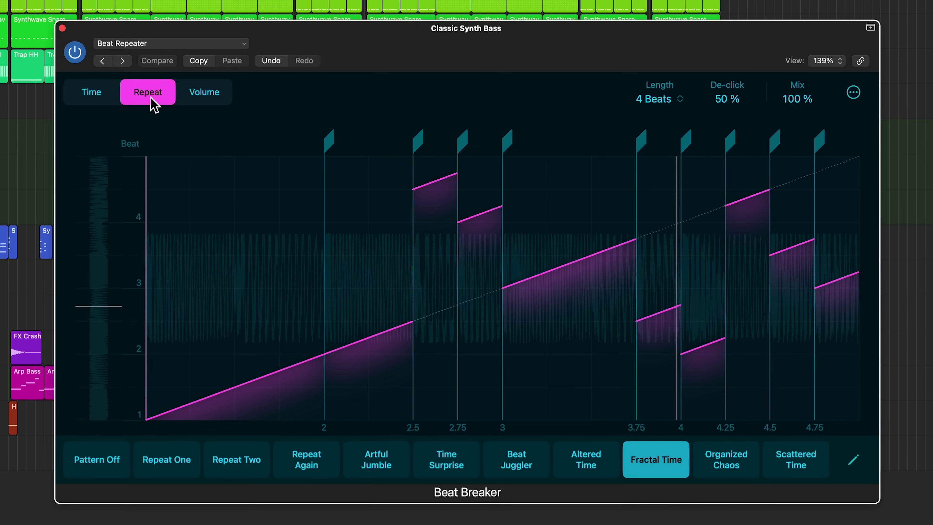
Show the pattern's volume curve, then select the Elektrocosm - The Firmament project in the Finder list.
click(210, 102)
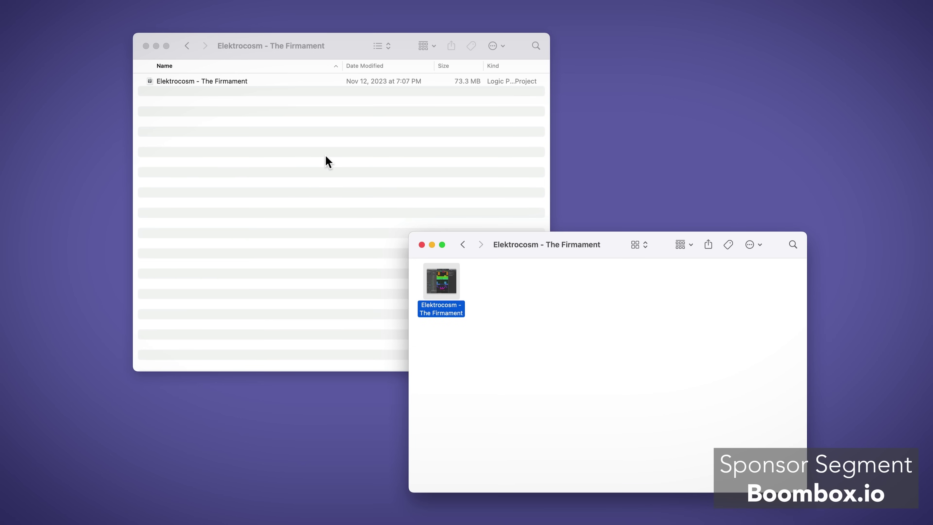
click(327, 161)
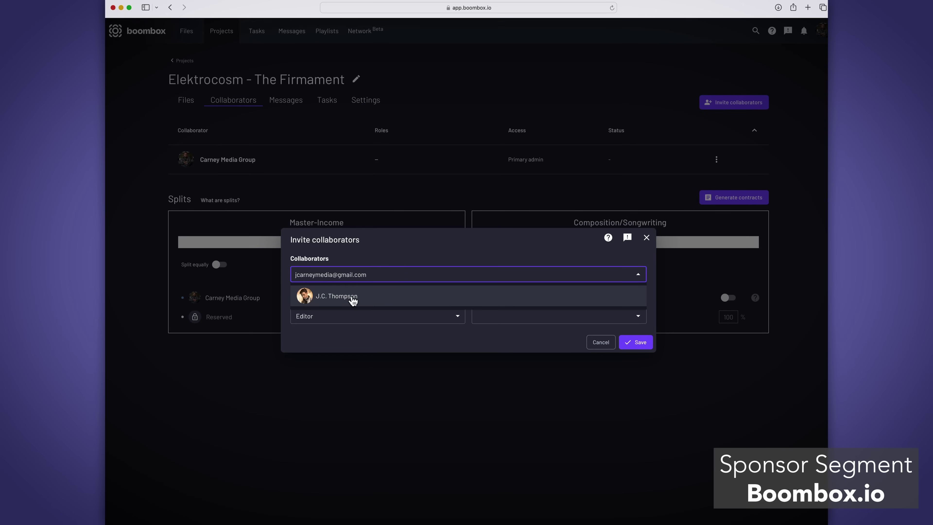
Add the suggested contact as a collaborator on Elektrocosm - The Firmament and set their access level.
click(353, 299)
click(355, 317)
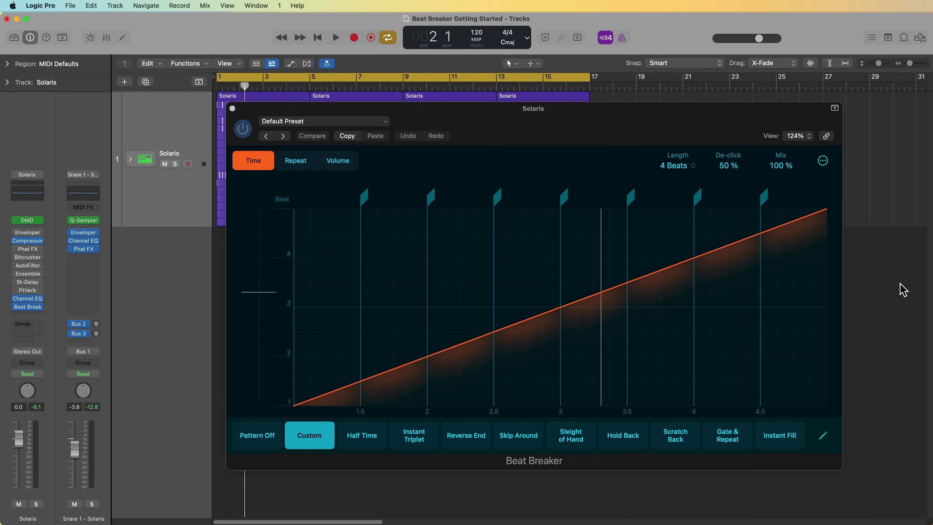
Close Beat Breaker, select the four Solaris regions, play them through, and return to the start.
click(232, 108)
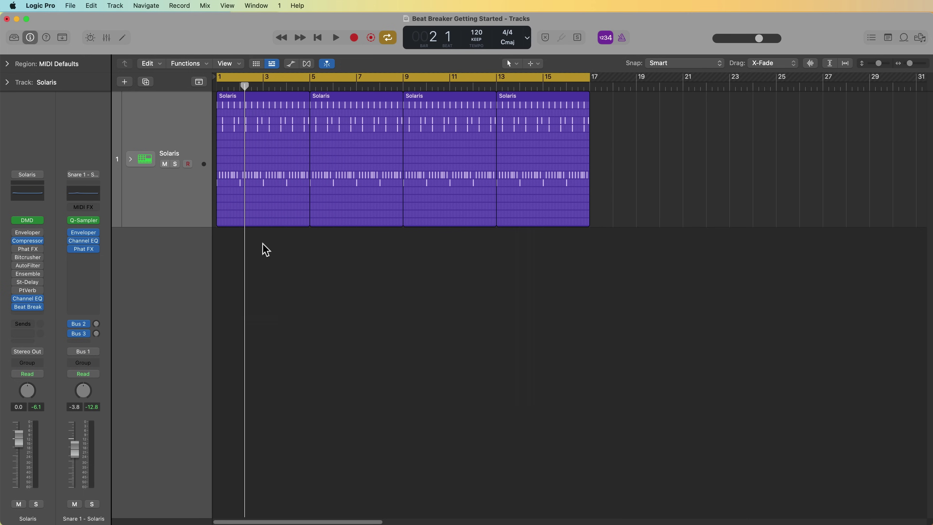
drag(278, 288, 490, 347)
key(space)
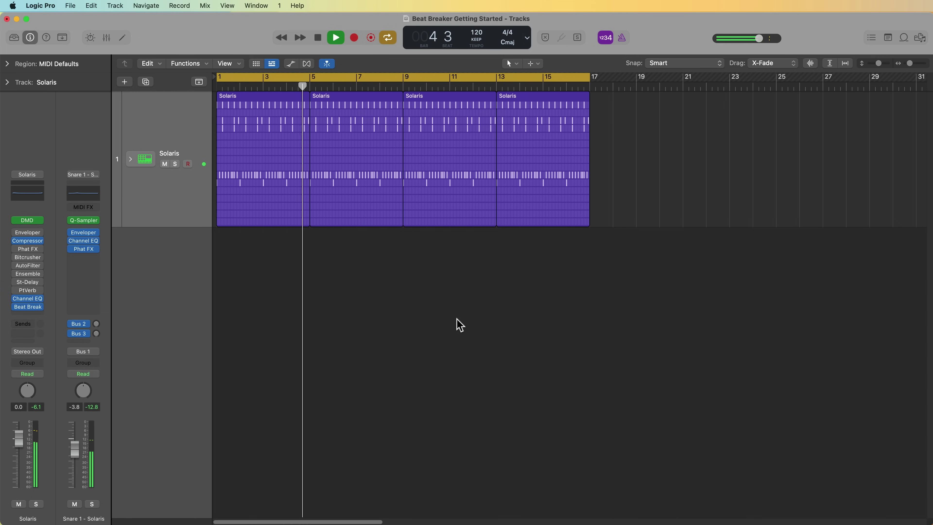
key(space)
key(Return)
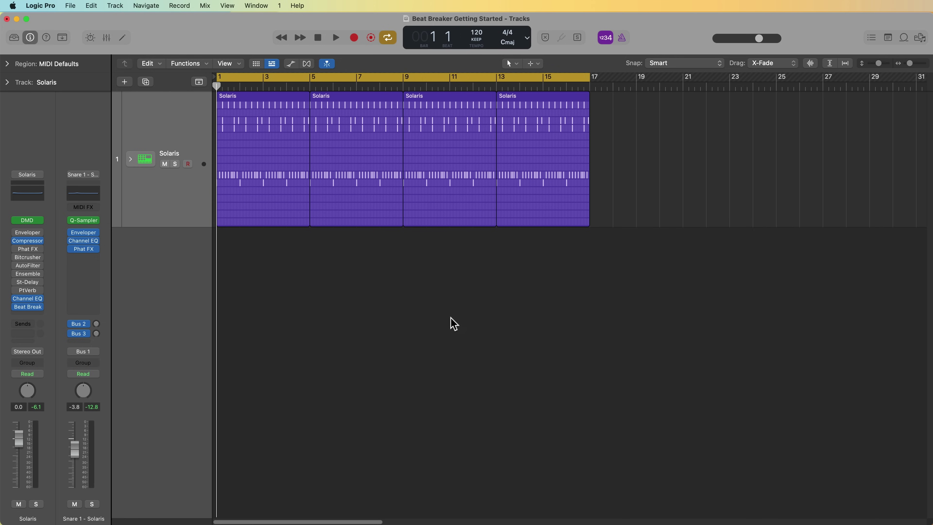
Insert Multi Effects > Beat Breaker on the Solaris channel's empty slot and open its window.
click(42, 312)
mouse_move(91, 500)
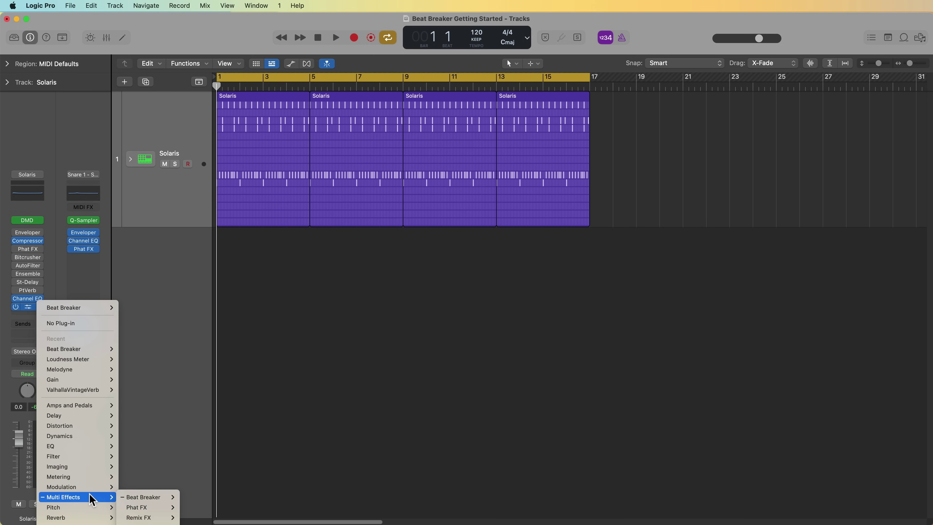
click(149, 500)
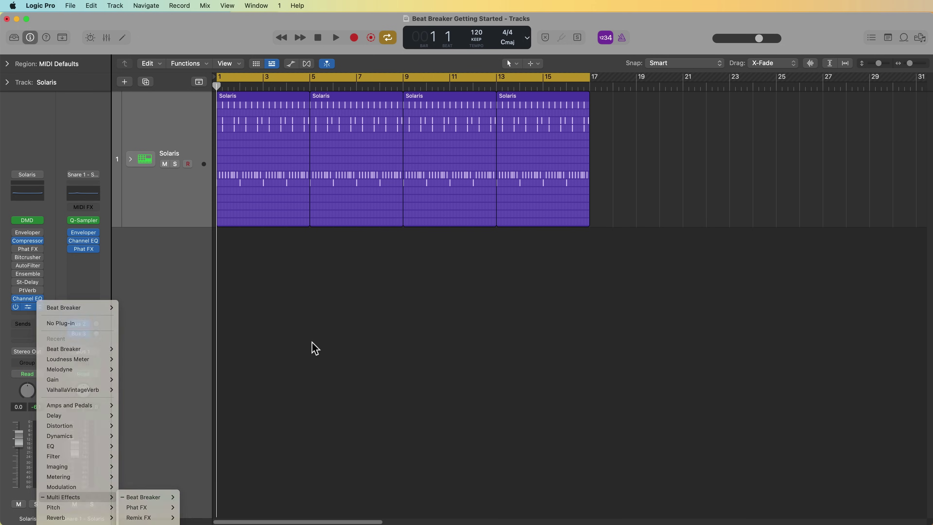
click(29, 308)
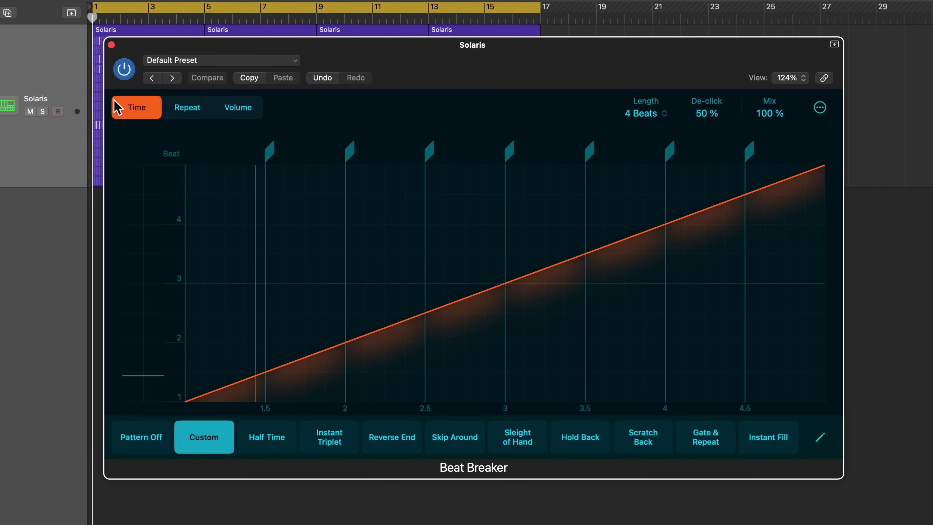
Compare the Volume, Repeat and Time curves, ending on the Custom pattern's Time ramp.
click(248, 110)
click(187, 108)
click(136, 108)
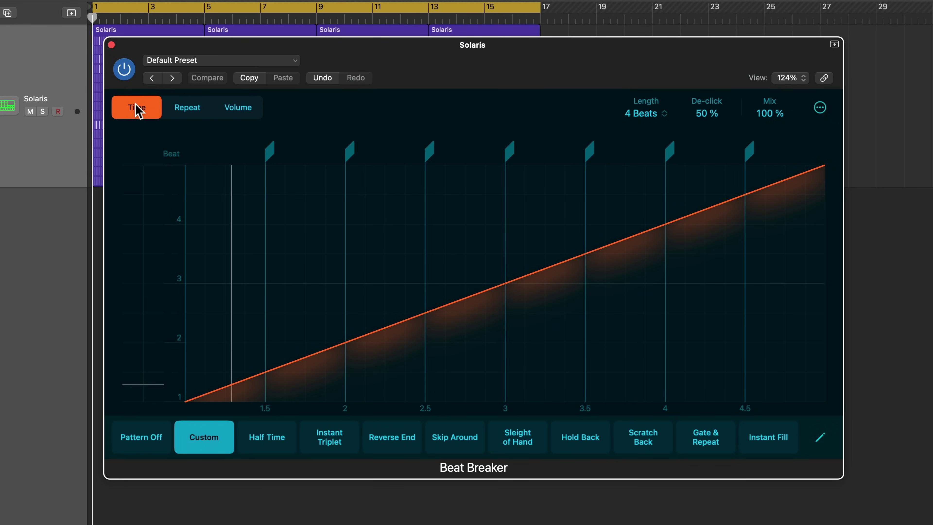
click(185, 117)
click(248, 114)
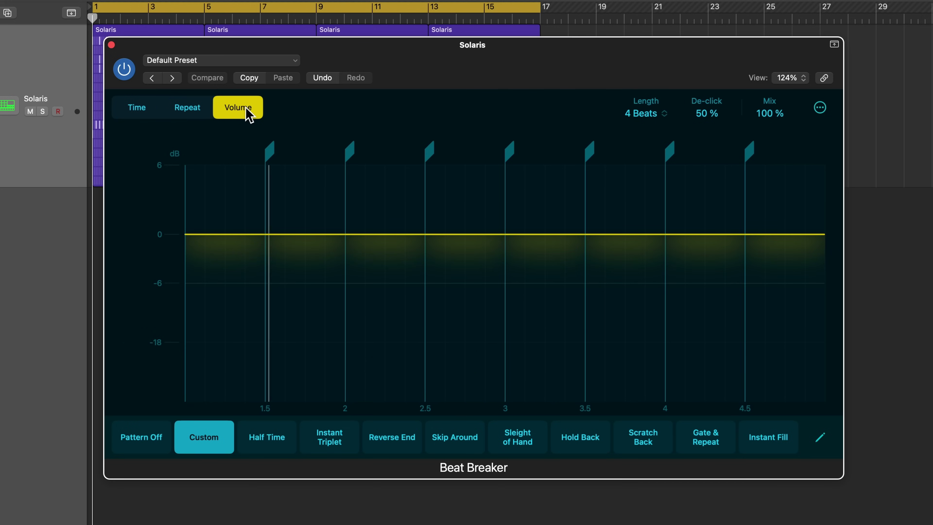
click(181, 108)
click(146, 114)
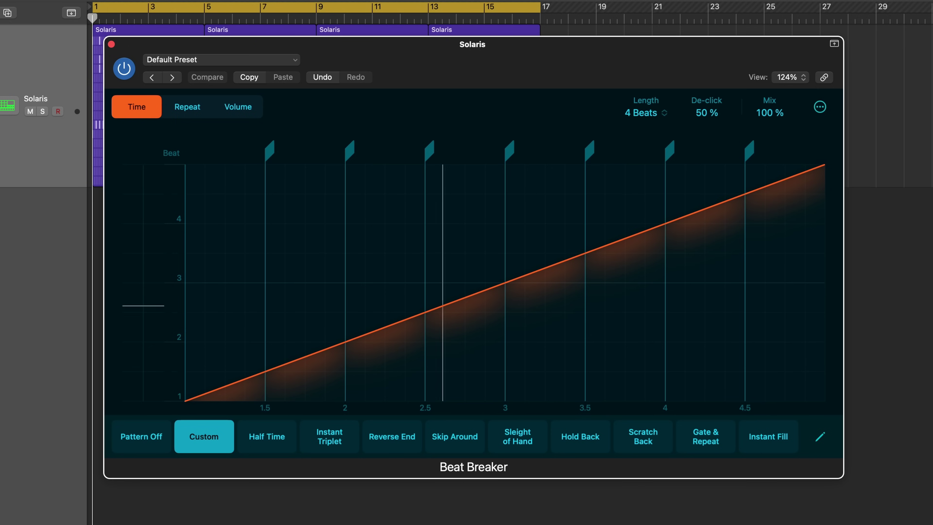
key(space)
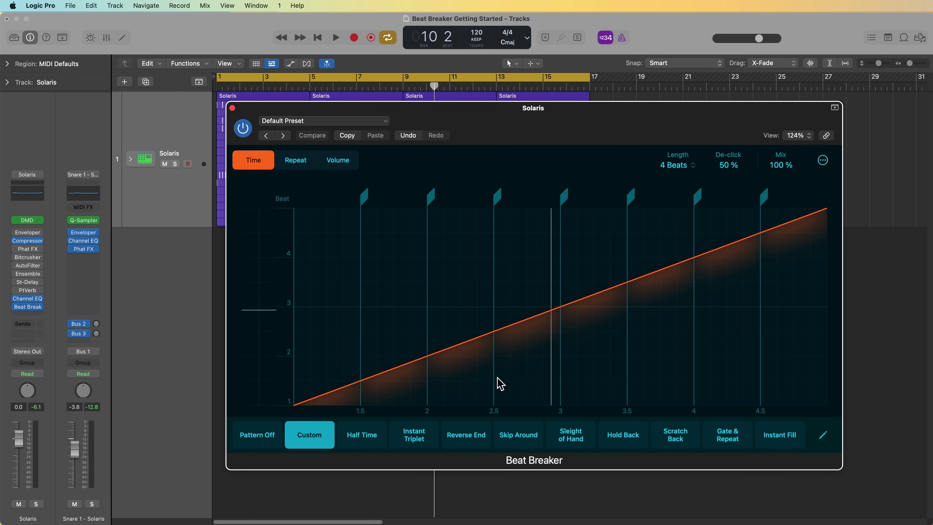
Drop the 2–2.5 and 4–4.5 slices to input beat 1 and audition the result.
mouse_move(458, 346)
mouse_down()
mouse_move(453, 385)
mouse_move(446, 340)
mouse_up()
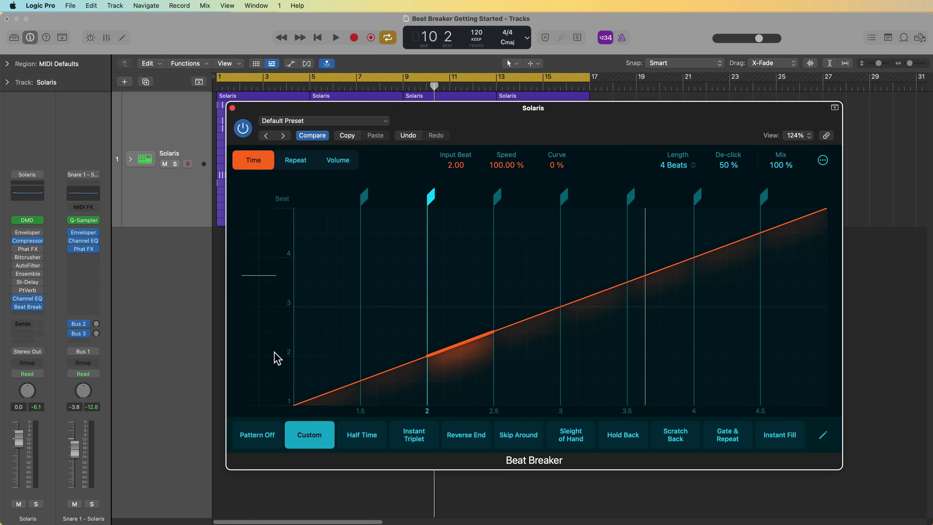
drag(454, 359, 454, 401)
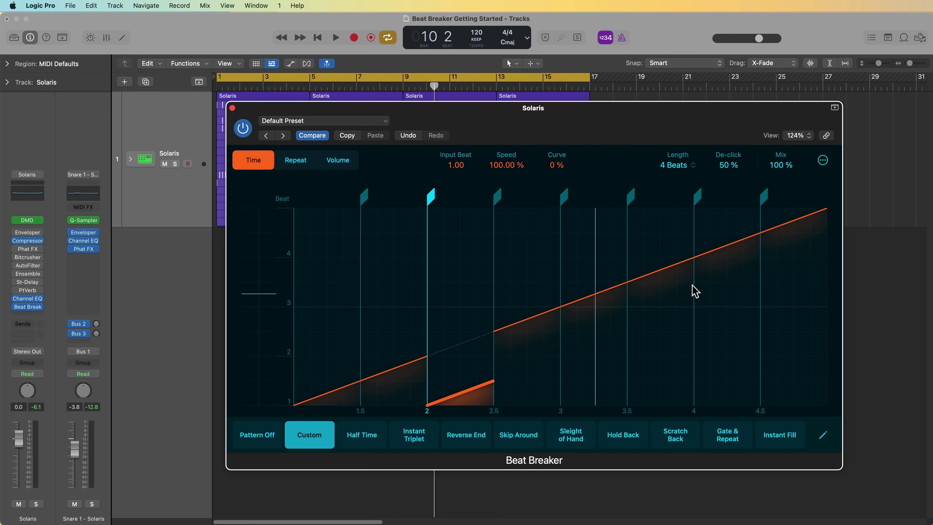
drag(699, 257, 713, 395)
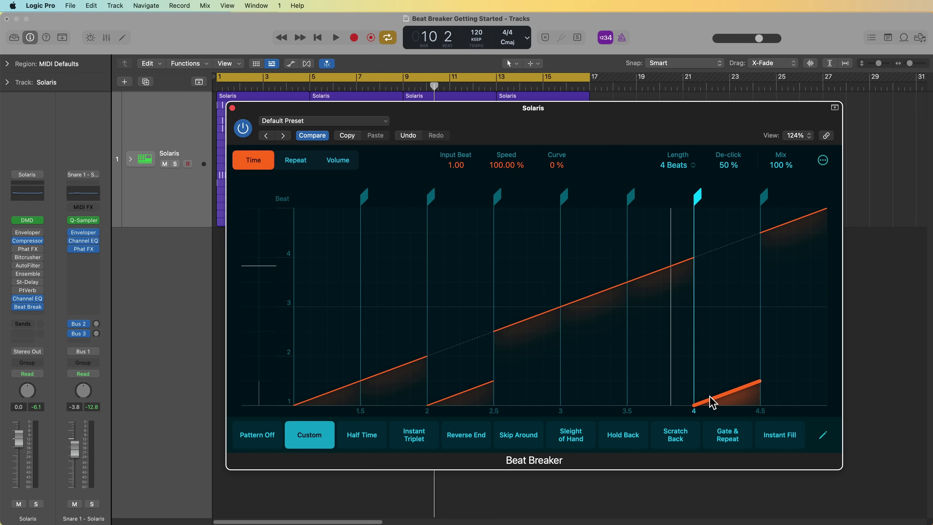
key(space)
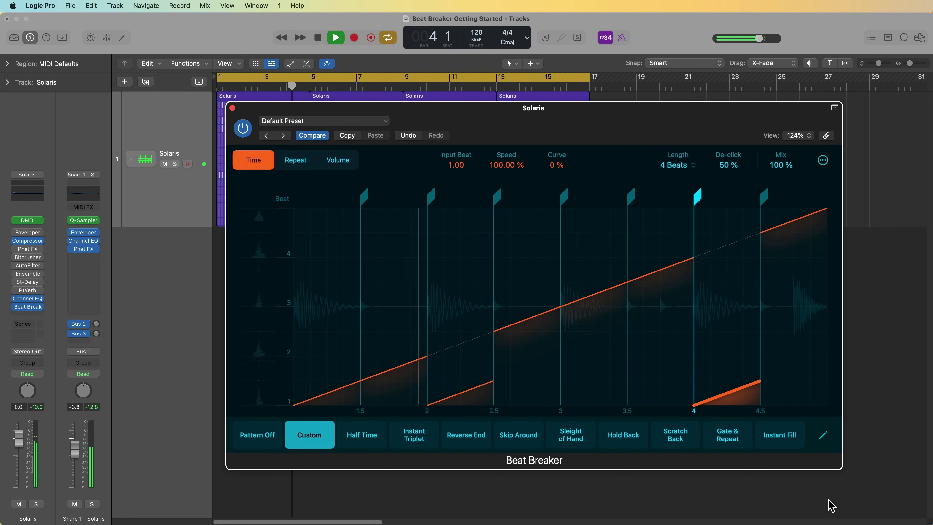
key(space)
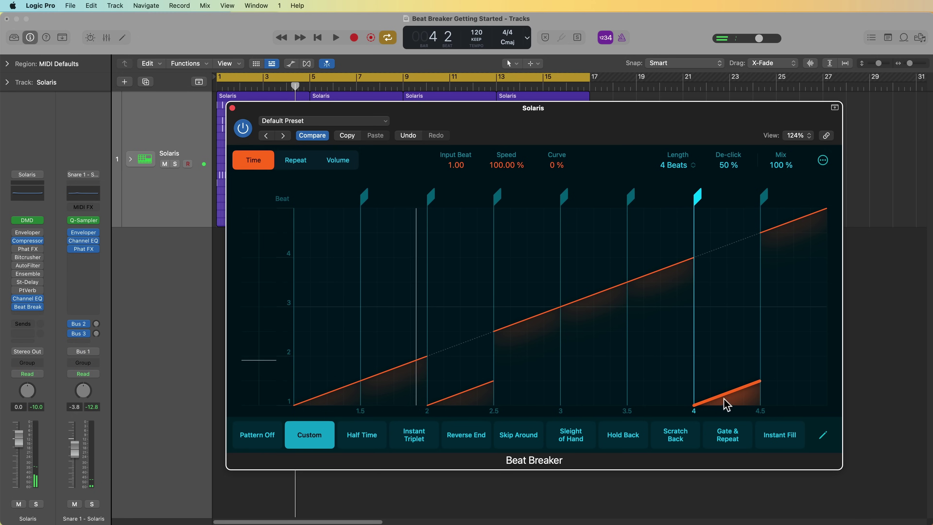
Raise the 4–4.5 and 2–2.5 slices to input beat 3.00 and play from the start.
drag(710, 399, 718, 296)
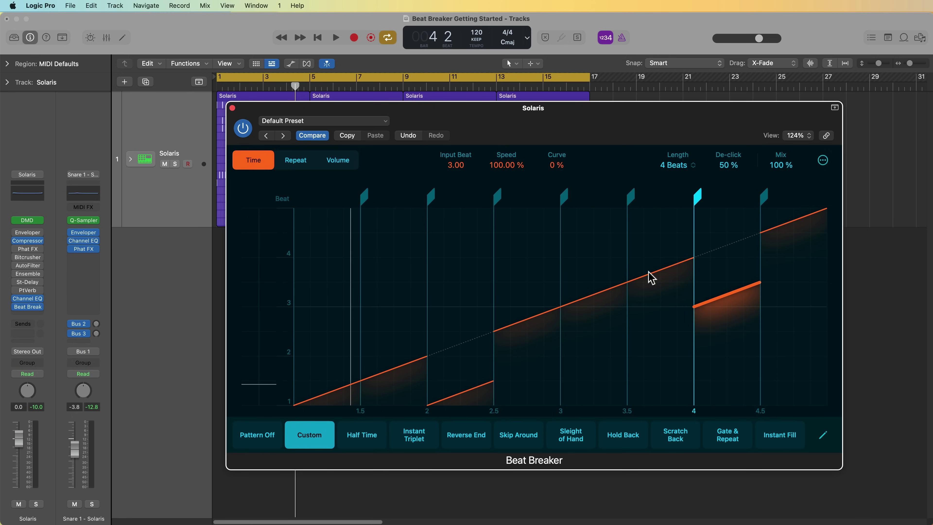
drag(470, 388, 461, 299)
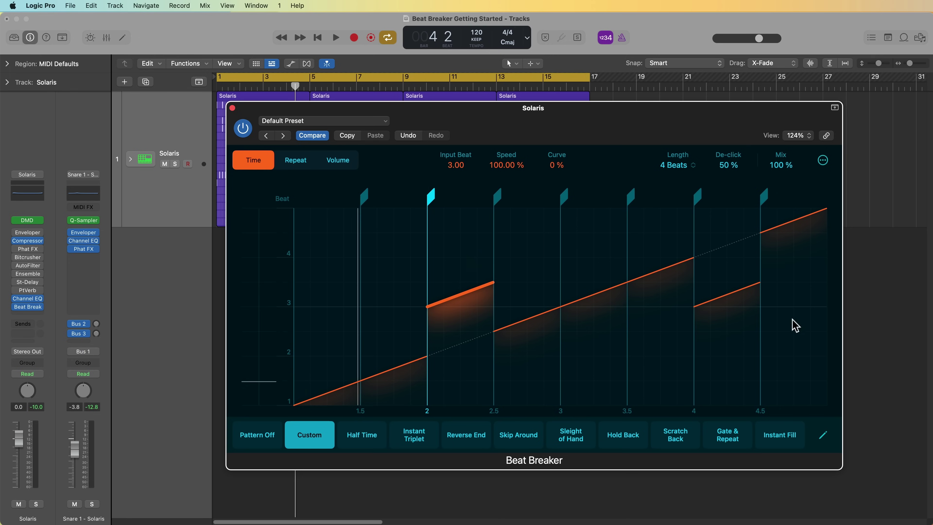
click(890, 335)
key(space)
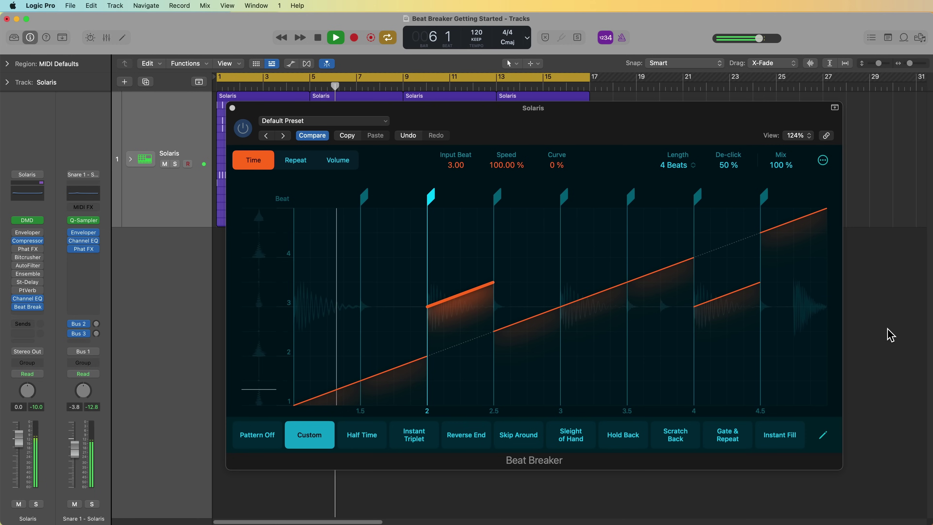
Move the 2.5–3 slice to input beat 3.50, audition it, then return the 2–2.5 slice to 2.00.
key(space)
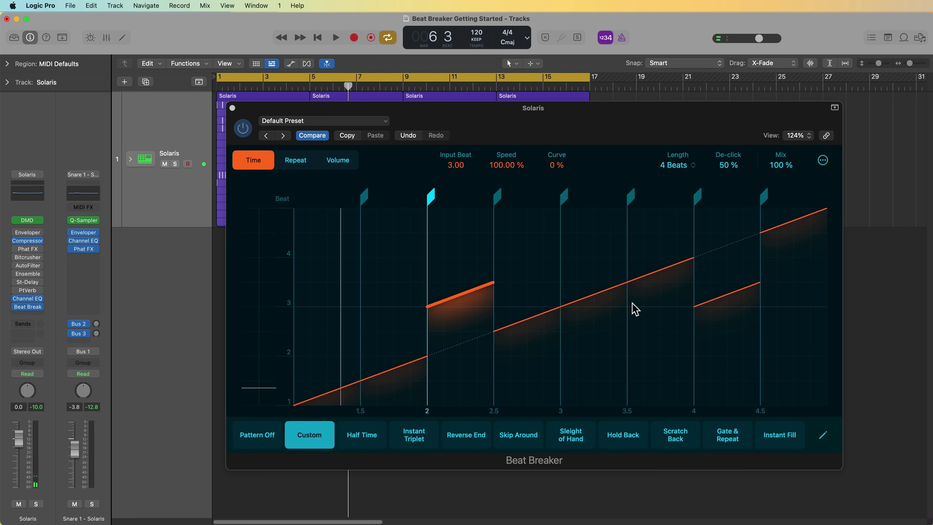
click(530, 324)
drag(526, 319, 526, 266)
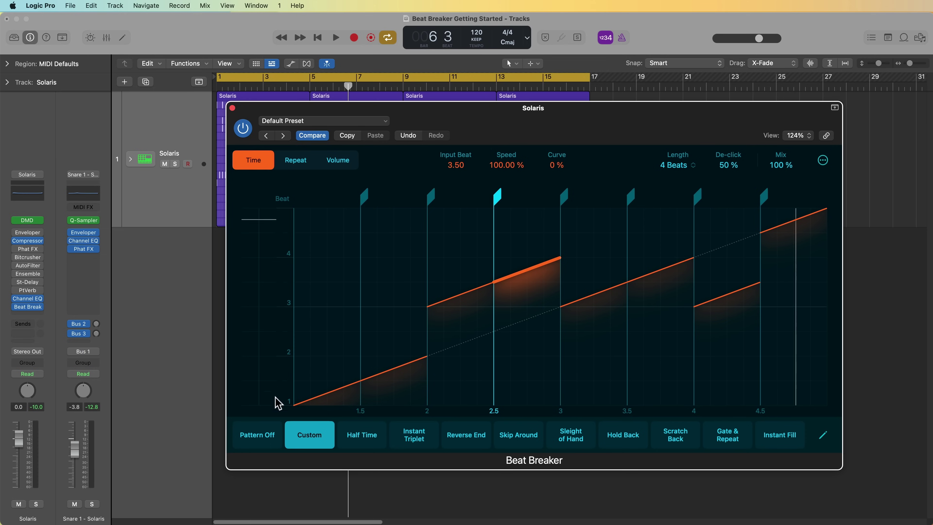
key(space)
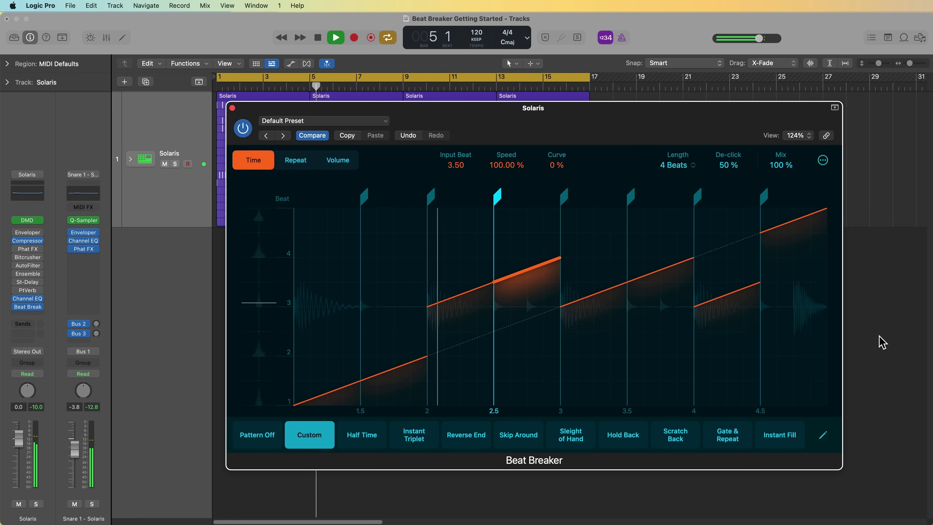
key(space)
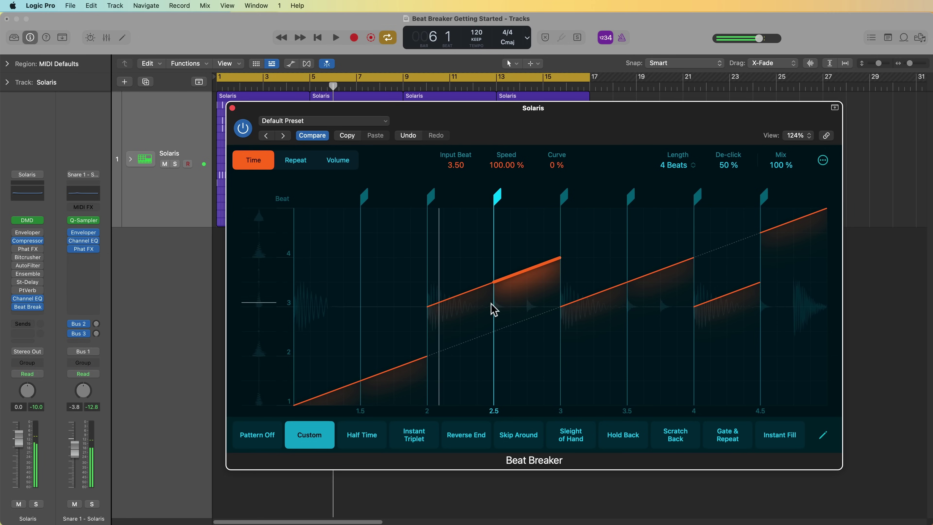
drag(475, 302, 475, 351)
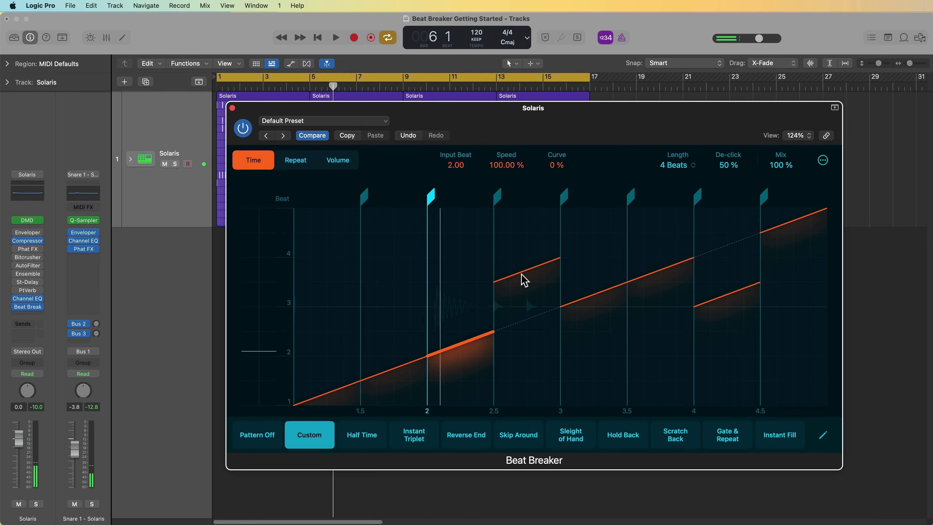
Restore the 2.5–3 and 4–4.5 slices to the diagonal, then pull later slices down toward input beat 1.
drag(524, 280, 525, 315)
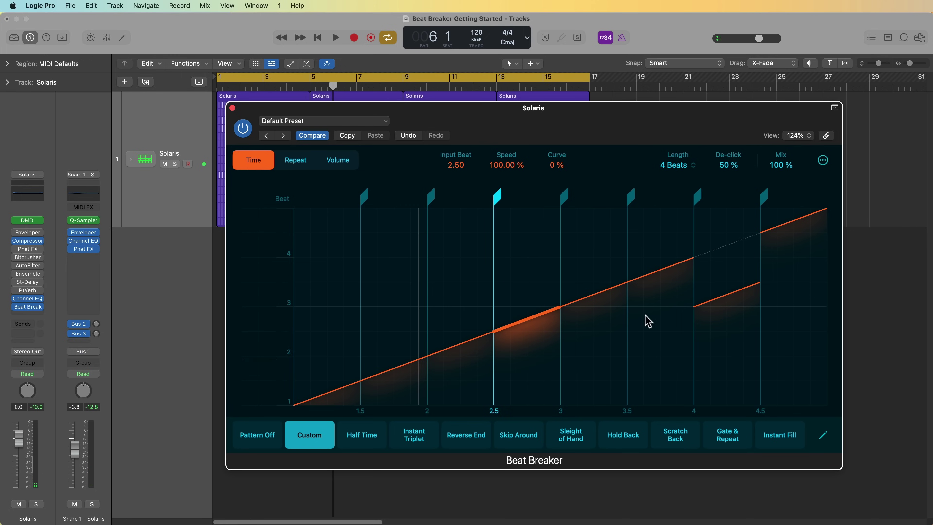
drag(716, 297, 713, 253)
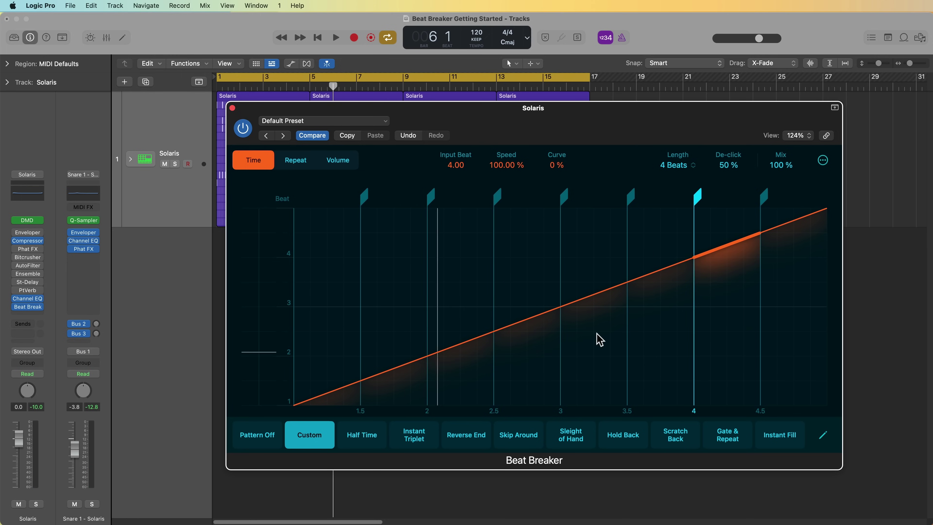
drag(460, 344, 458, 401)
drag(595, 302, 593, 400)
mouse_move(668, 275)
mouse_down()
mouse_move(667, 225)
mouse_move(662, 385)
mouse_up()
drag(531, 323, 521, 393)
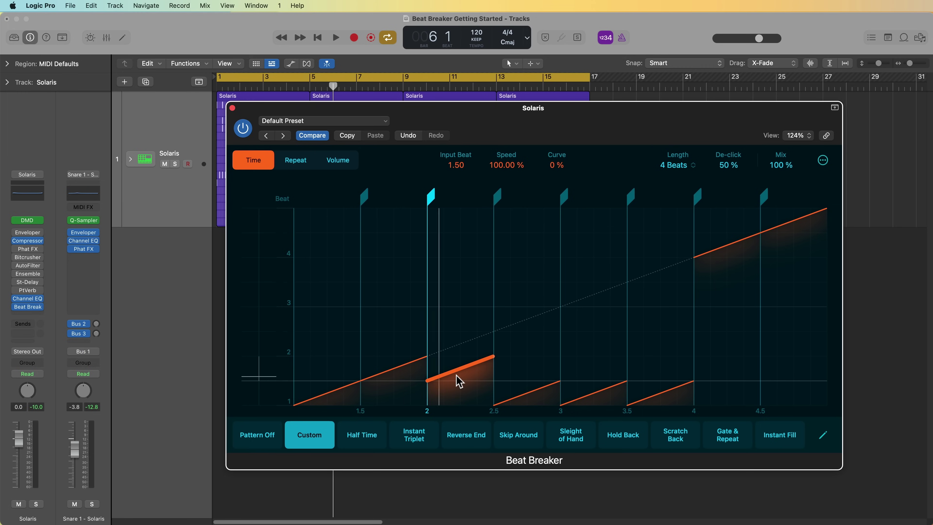
Set every slice from beat 2 through the final slice to input beat 1.50.
drag(444, 400, 519, 377)
drag(604, 392, 647, 376)
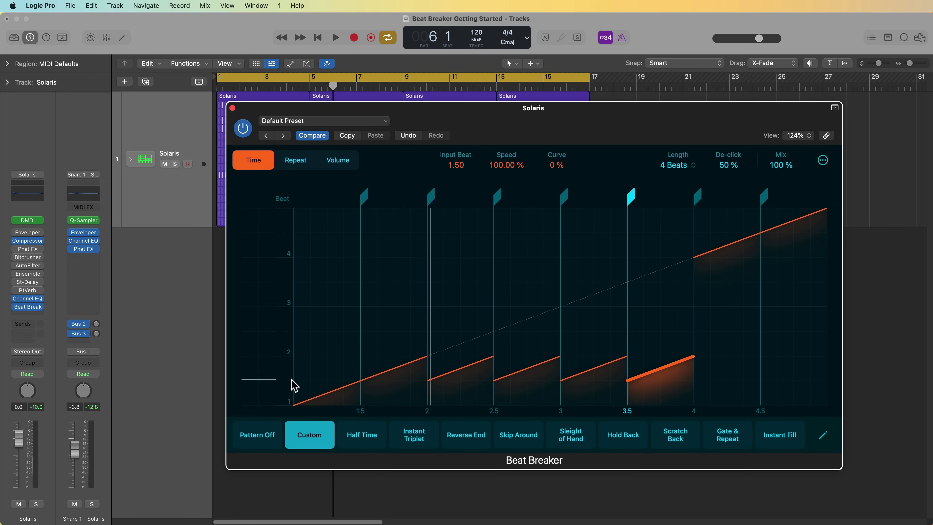
drag(731, 254, 725, 371)
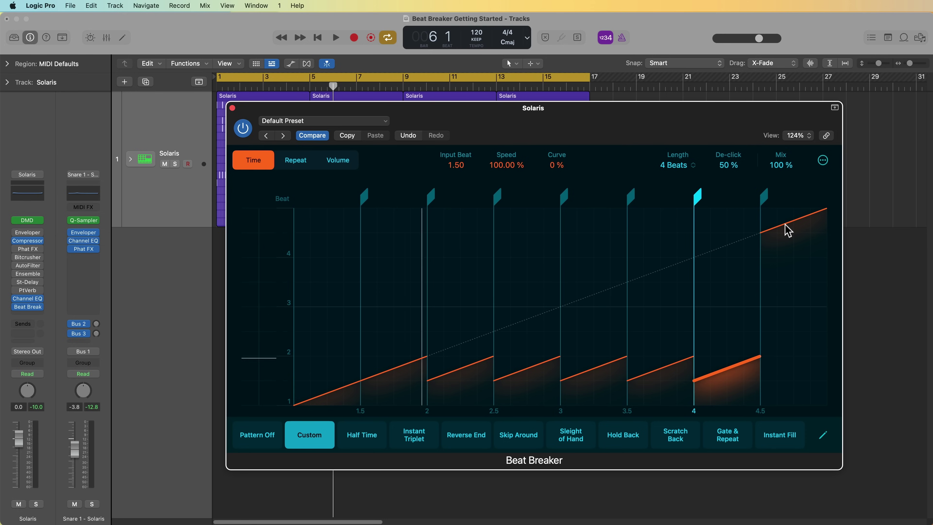
drag(788, 229, 792, 363)
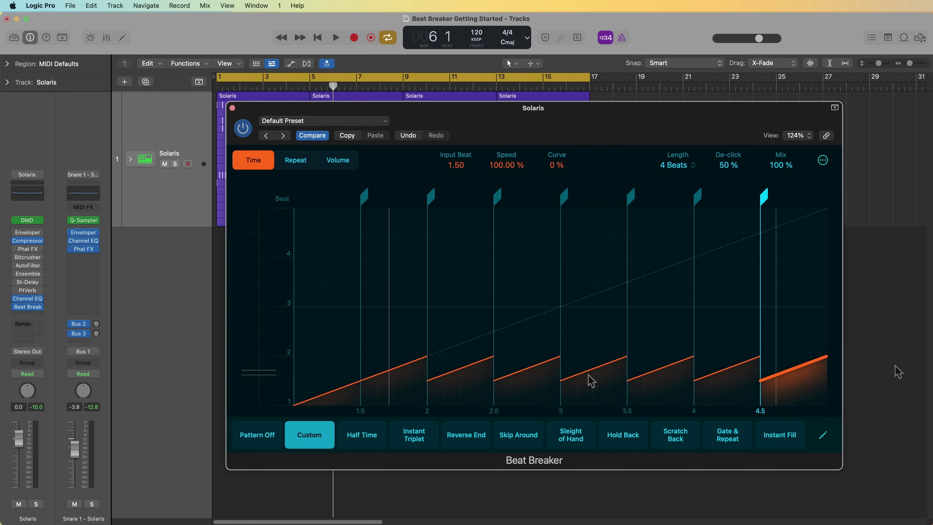
Play the pattern, then move the beat-3 slice to input beat 2.00 and audition it.
click(896, 372)
key(space)
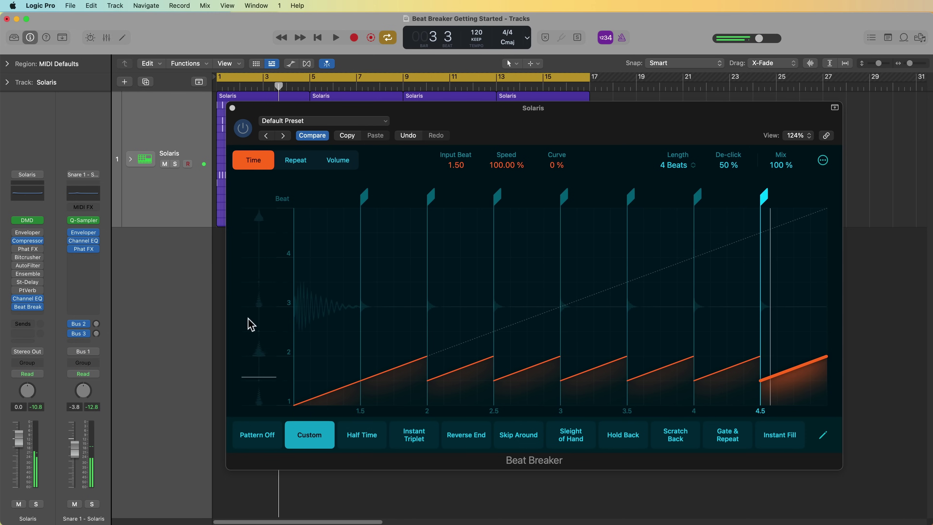
click(593, 359)
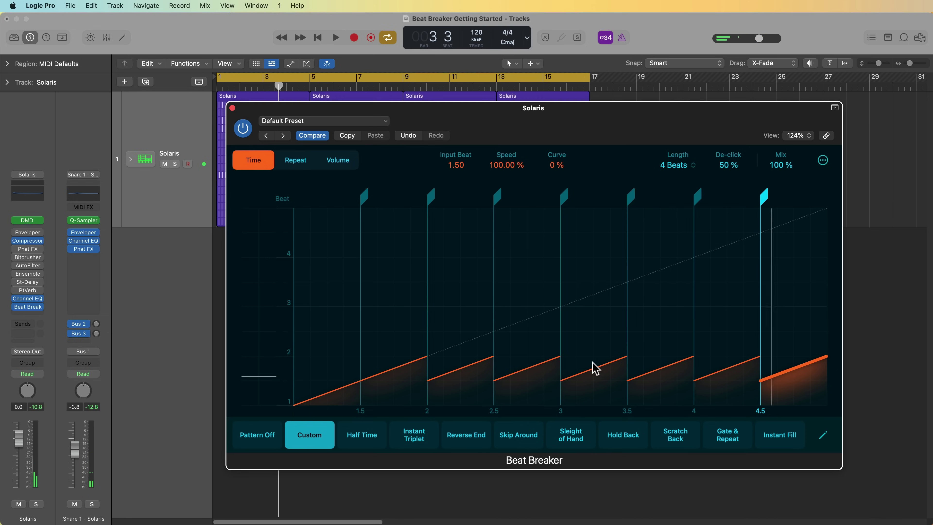
click(593, 350)
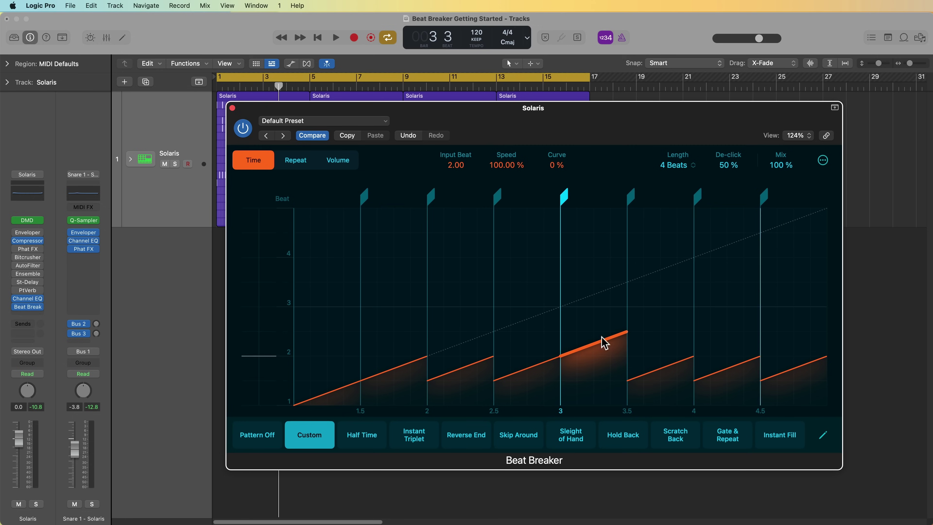
mouse_move(604, 338)
mouse_down()
mouse_move(602, 298)
mouse_move(599, 352)
mouse_up()
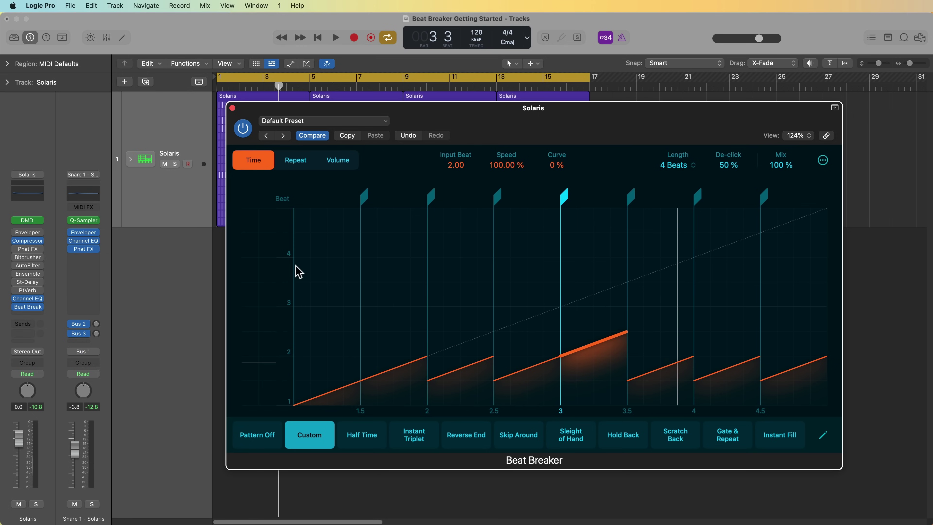
key(space)
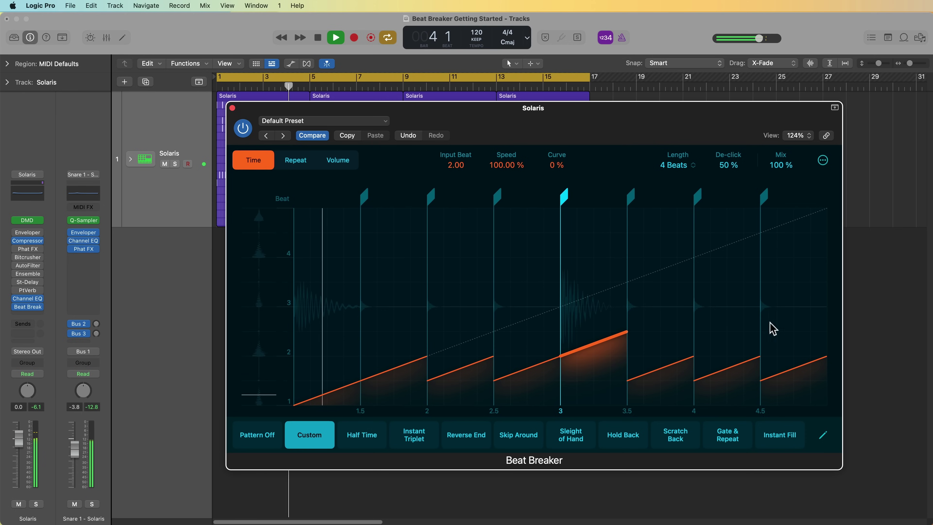
key(space)
Lift the beat-4 slice to input beat 4.00, restore the beat-3.5 slice to the ramp, and audition.
drag(722, 375, 664, 286)
drag(698, 338, 722, 364)
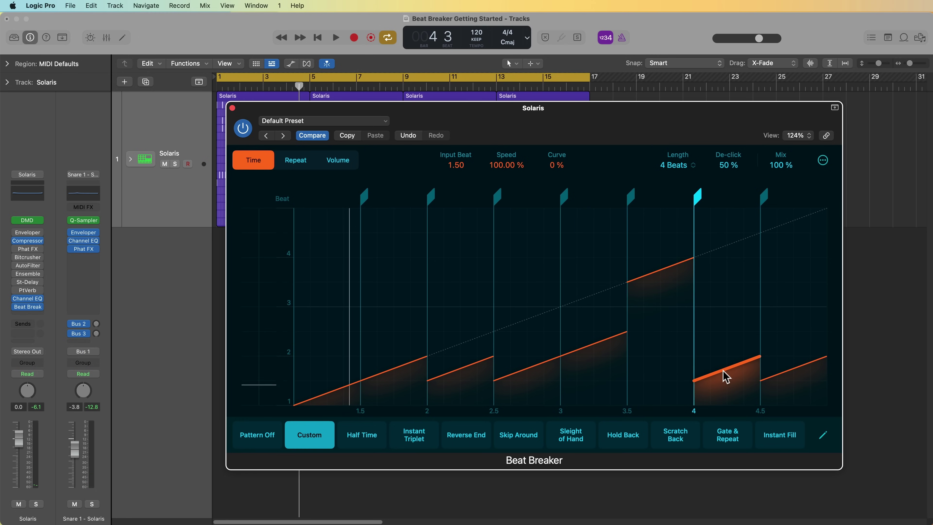
key(space)
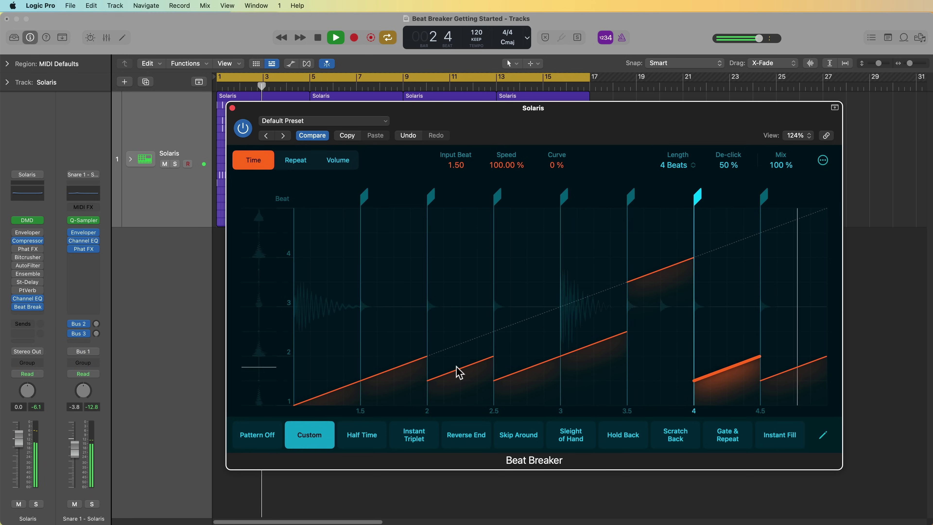
key(space)
Try the beat-2 slice at input beat 3.50 during playback, then drop it back to 1.50.
drag(459, 369, 455, 281)
key(space)
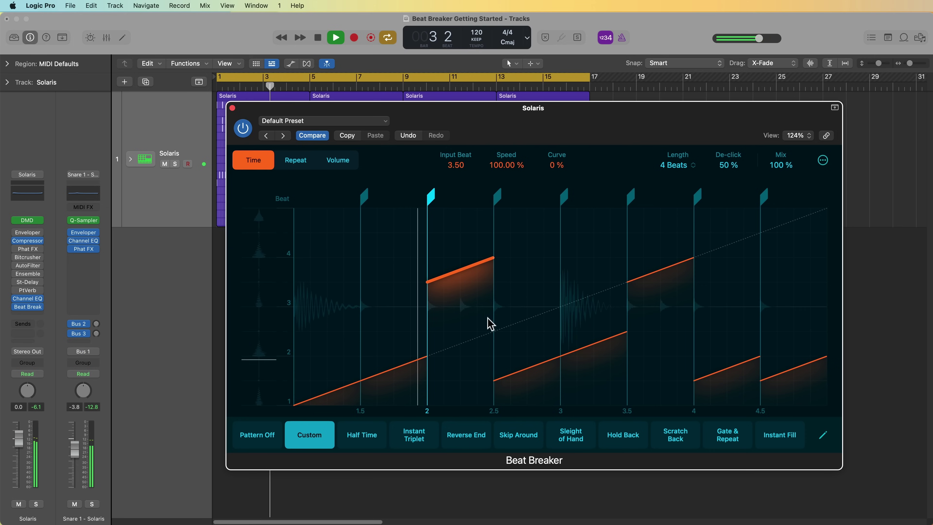
drag(450, 281, 449, 381)
key(space)
Raise the beat-1.5 slice to input beat 3.50 and the last slice to 4.50 while auditioning.
drag(388, 373, 389, 280)
key(space)
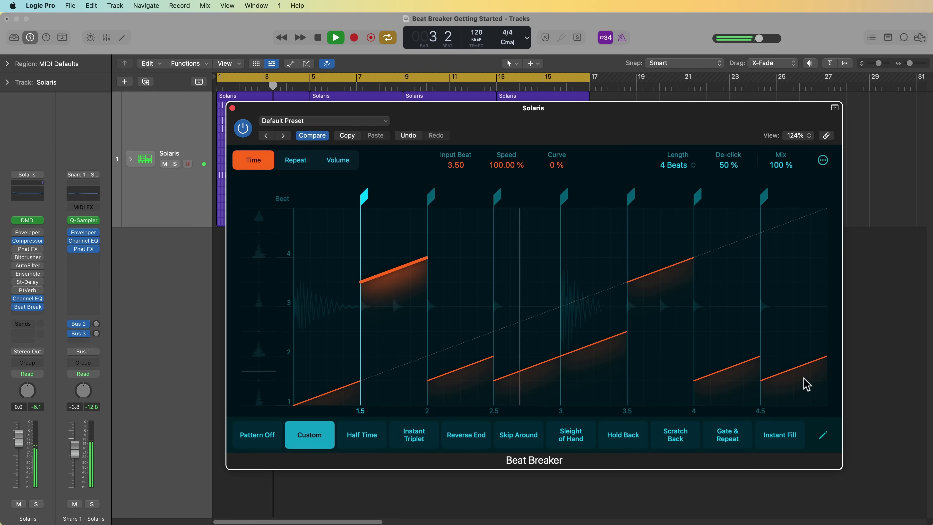
drag(805, 383, 792, 214)
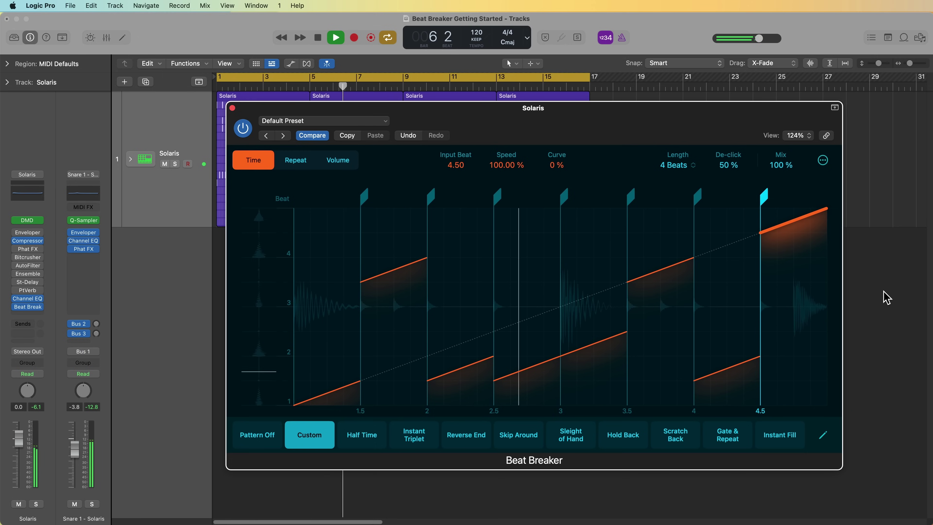
key(space)
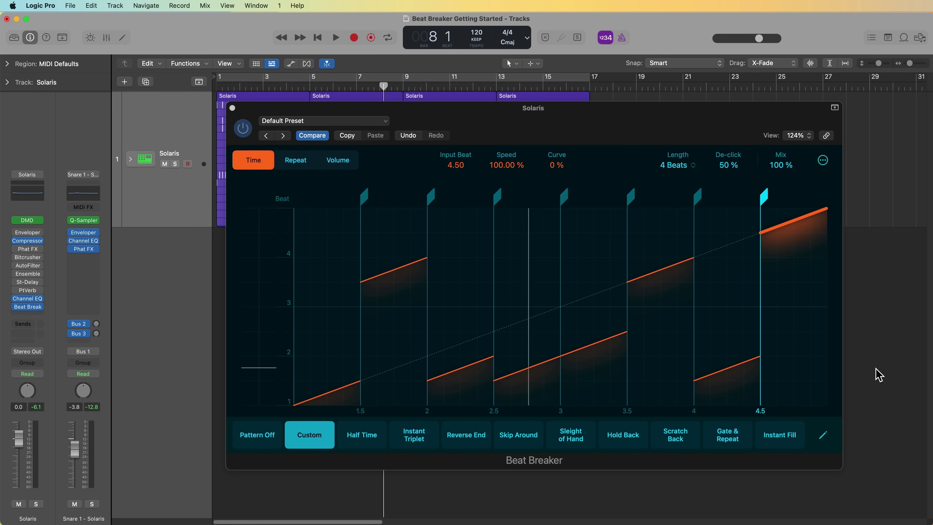
Initialize Beat Breaker's setting and raise the beat-1.5 slice to input beat 3.00.
click(381, 123)
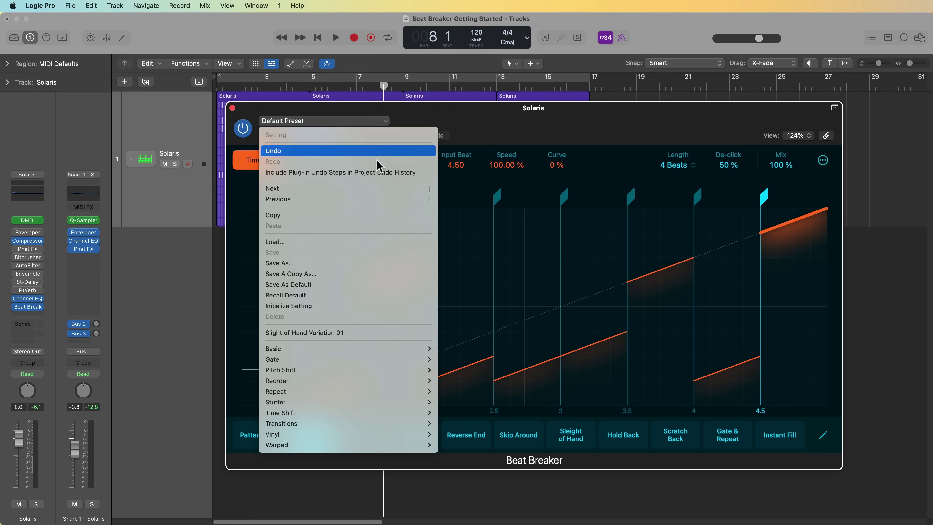
click(359, 307)
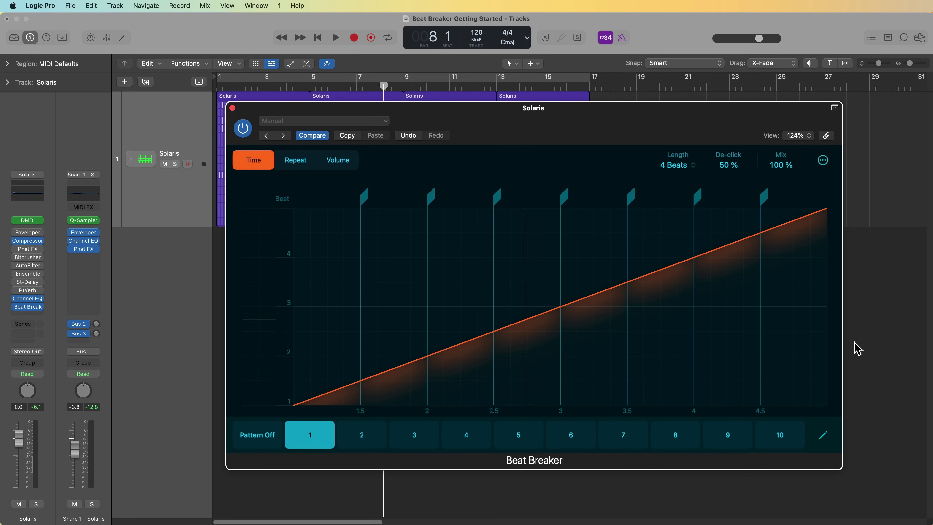
drag(404, 362, 601, 261)
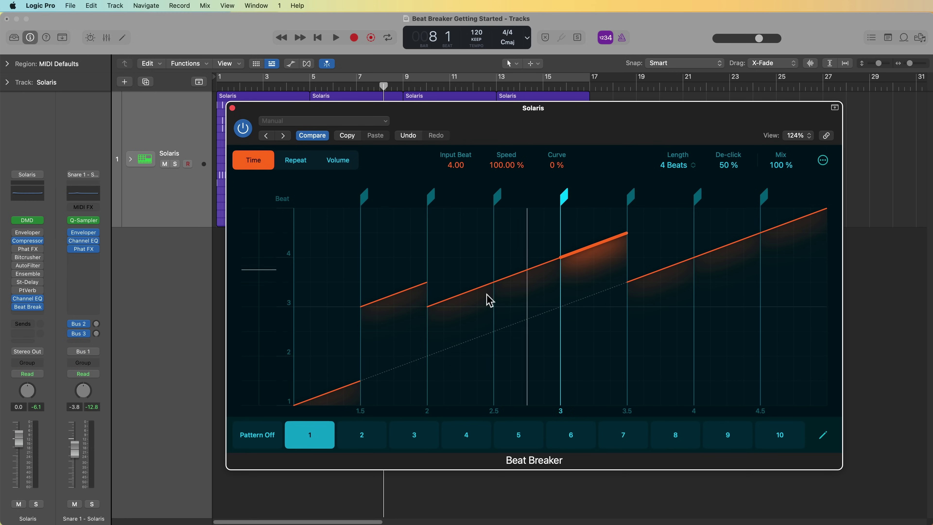
Return the other slices to the ramp, leaving only the beat-2 slice at input beat 3.00.
drag(589, 259, 594, 304)
drag(520, 278, 461, 352)
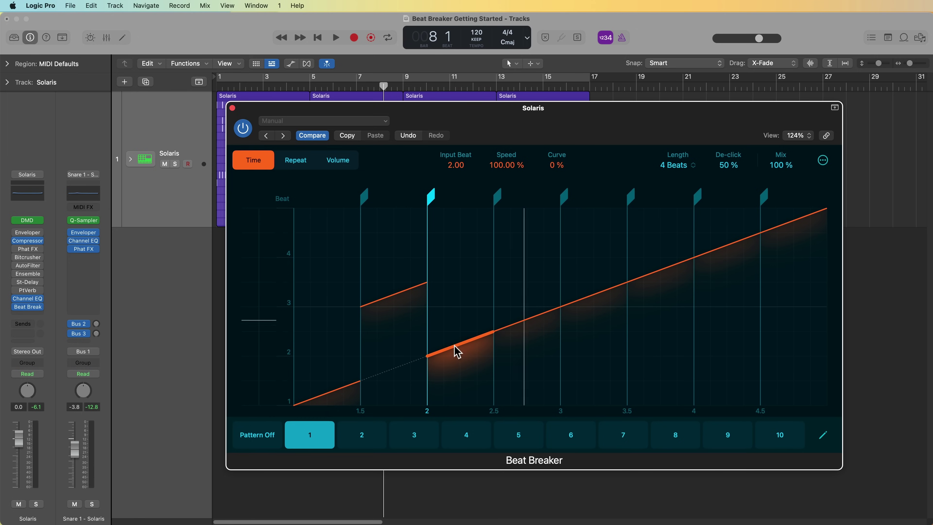
drag(396, 320, 382, 304)
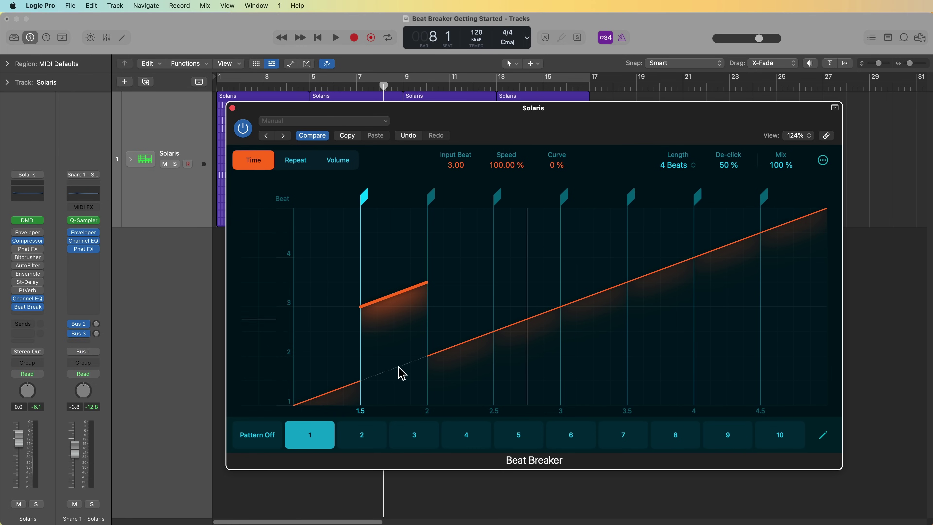
drag(378, 299, 378, 382)
drag(456, 345, 448, 300)
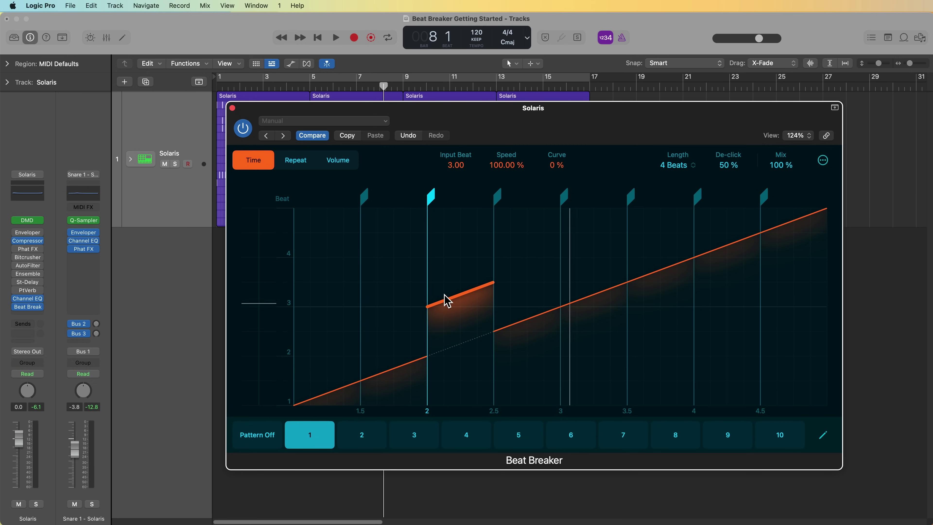
Play the current Beat Breaker pattern from the project start to audition it.
key(Return)
key(space)
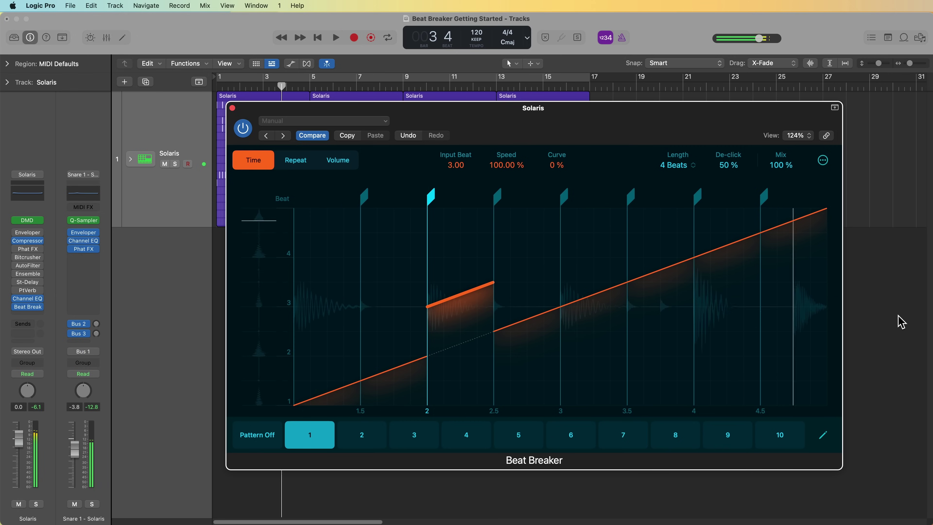
key(space)
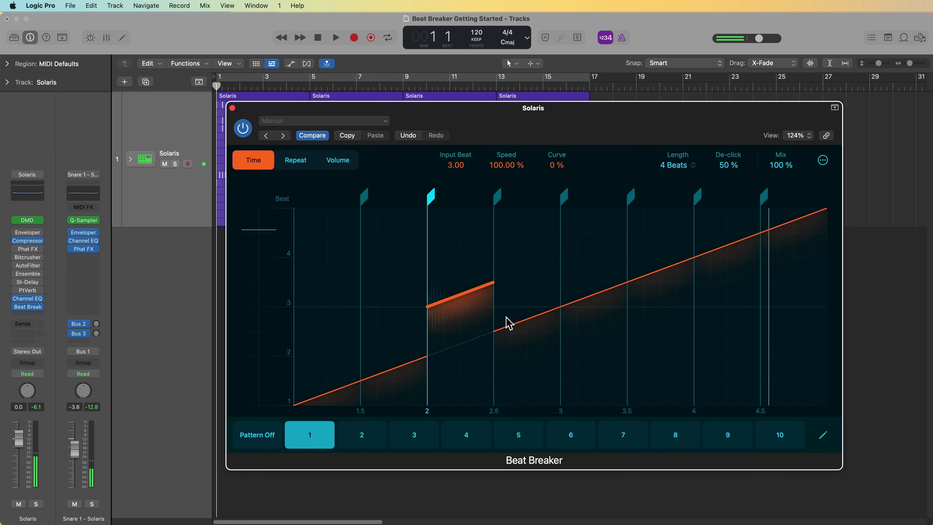
Raise the beat-3 and beat-4 slices to input beats 4.00 and 4.50, then play them back.
drag(611, 289, 635, 259)
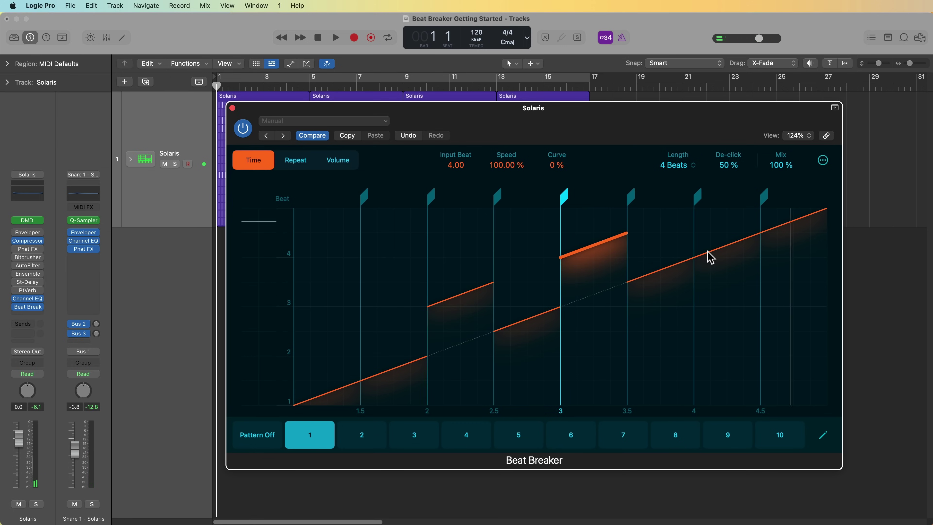
drag(703, 262, 715, 242)
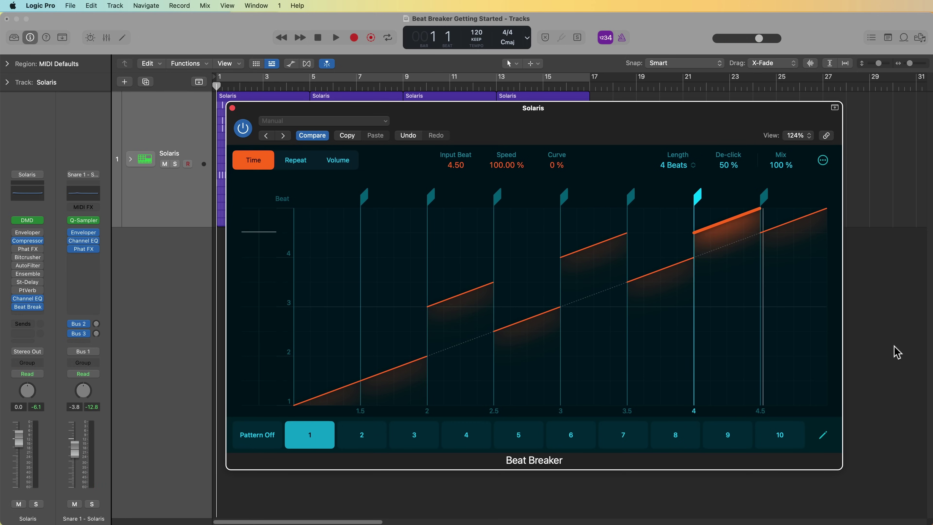
click(898, 352)
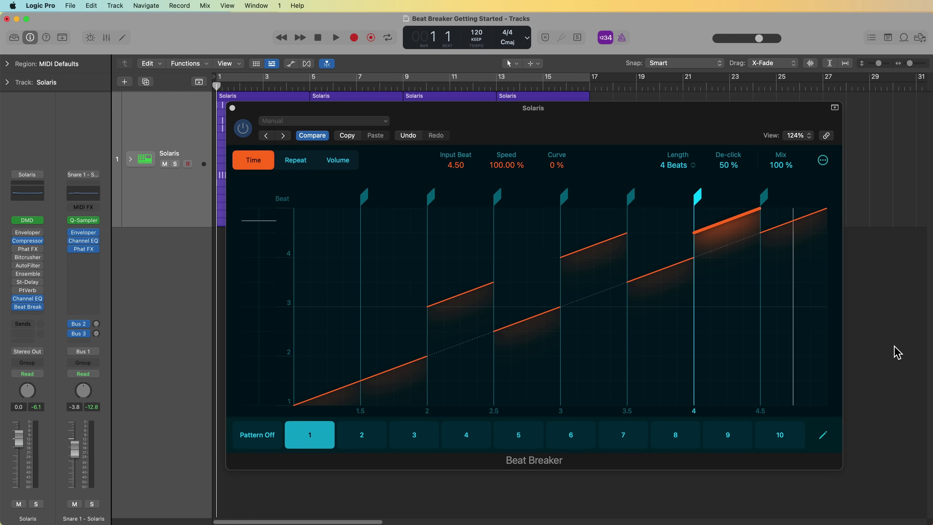
key(space)
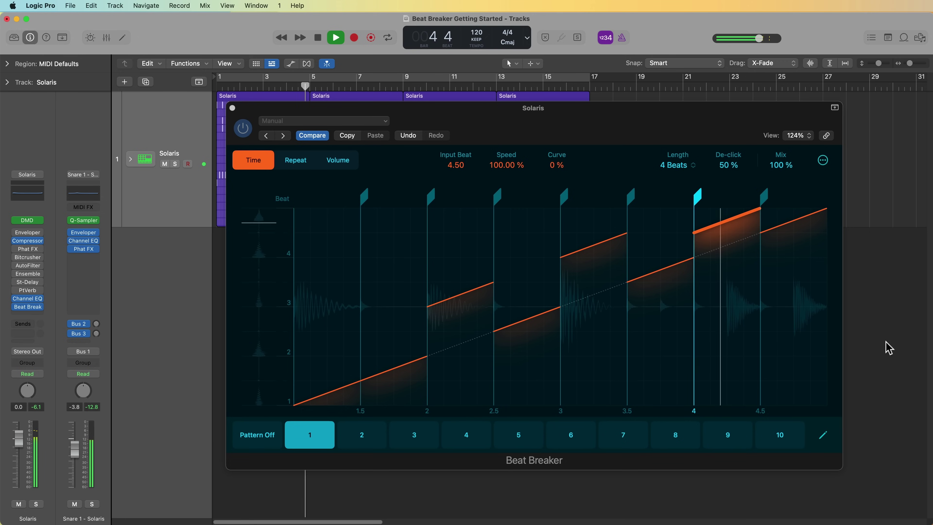
key(space)
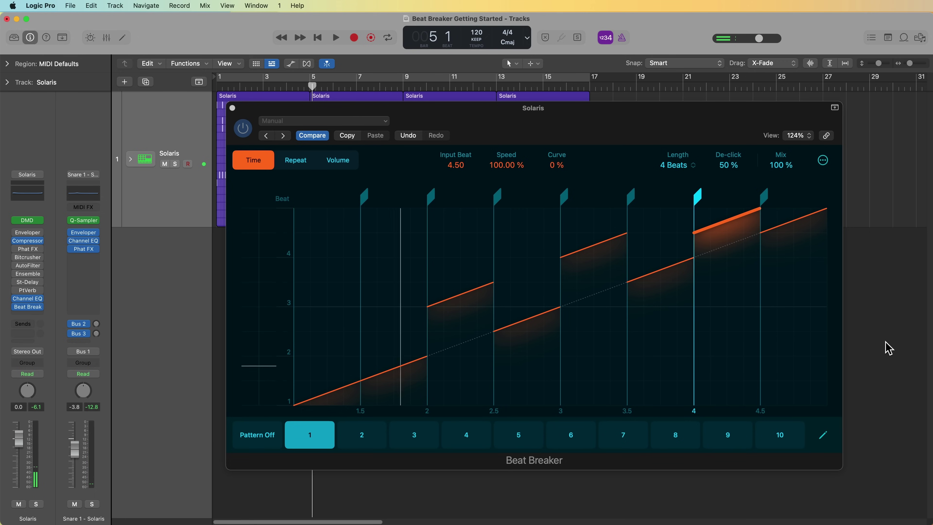
Move the beat-2 slice so it plays from input beat 3.00.
click(454, 327)
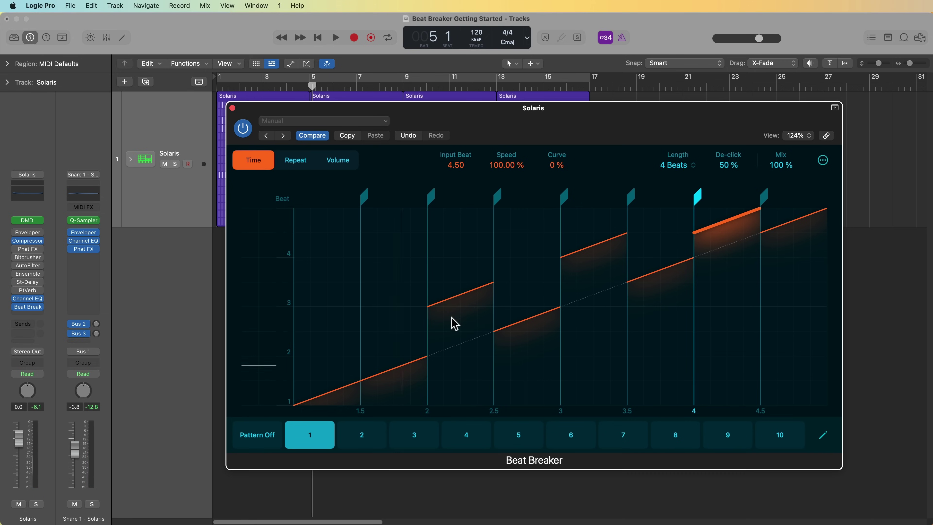
drag(456, 304, 452, 280)
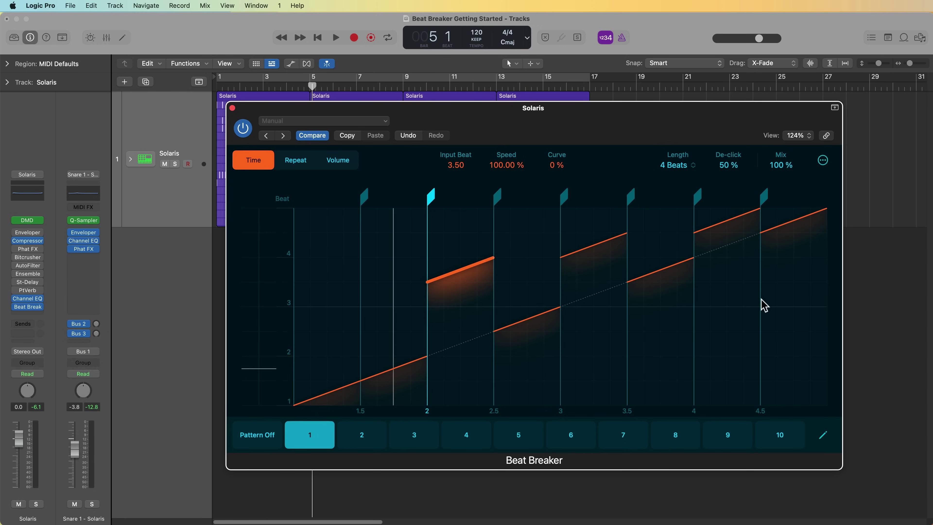
drag(458, 279, 450, 313)
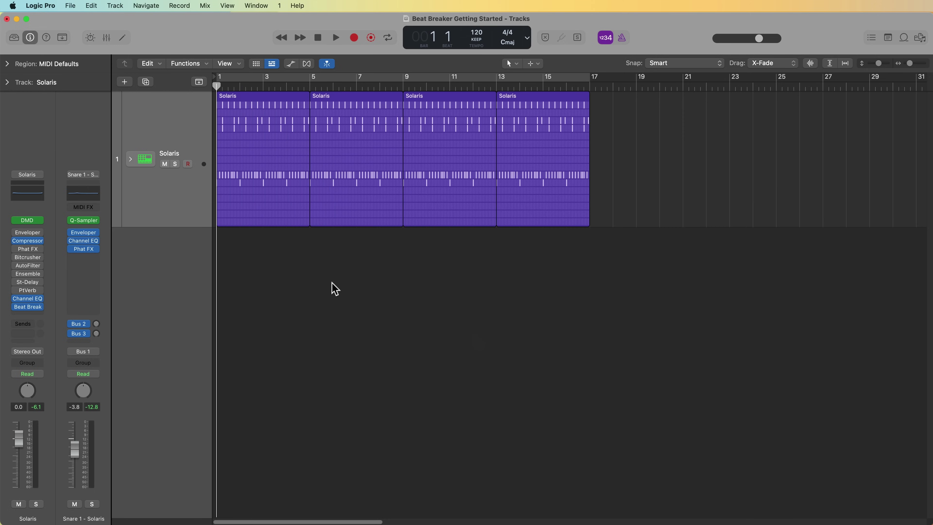
Bounce all four Solaris regions in place to a new Solaris_bip track, then enlarge that track.
drag(276, 263, 537, 201)
key(ctrl+b)
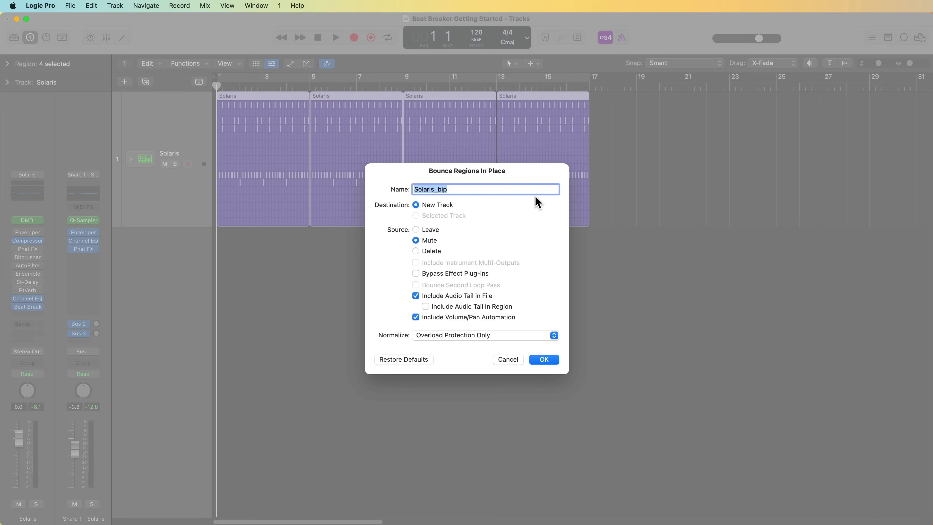
key(Return)
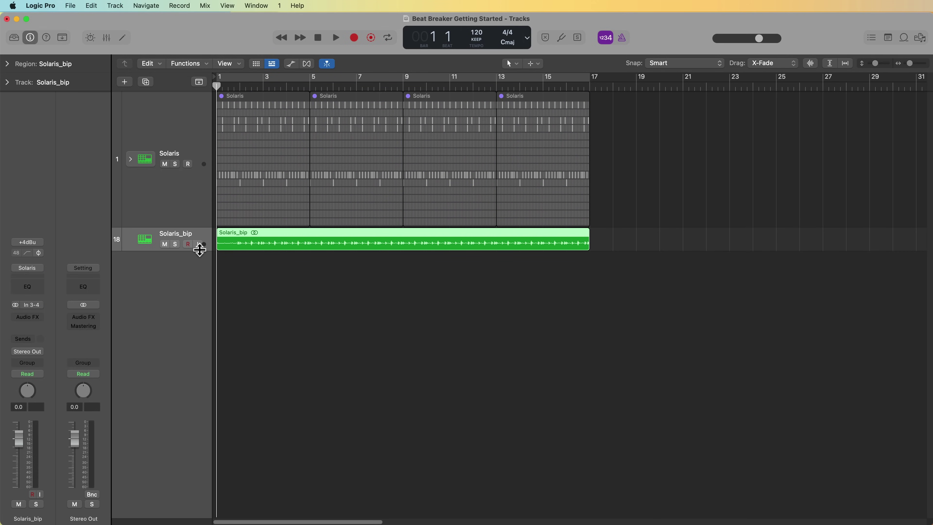
drag(199, 250, 191, 363)
click(249, 375)
key(super+Right)
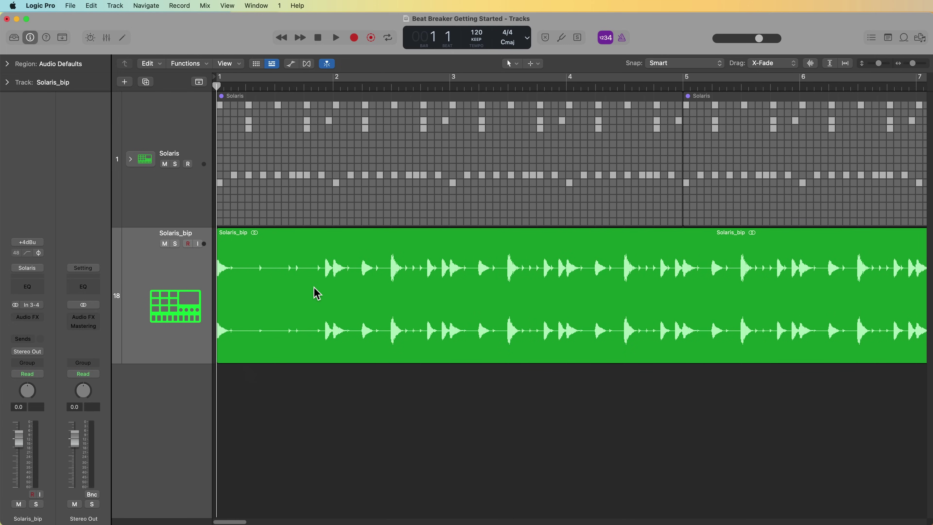
Set editing snap to whole bars.
key(super+Left)
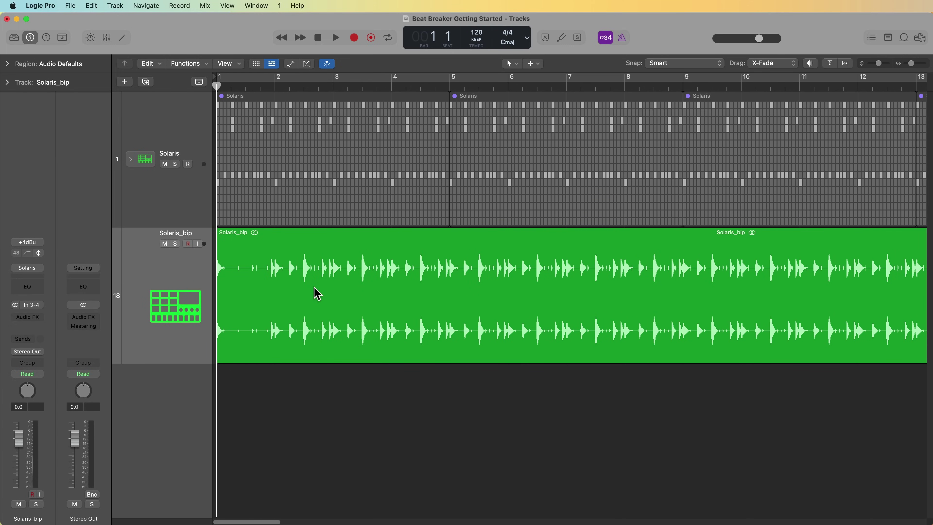
click(684, 62)
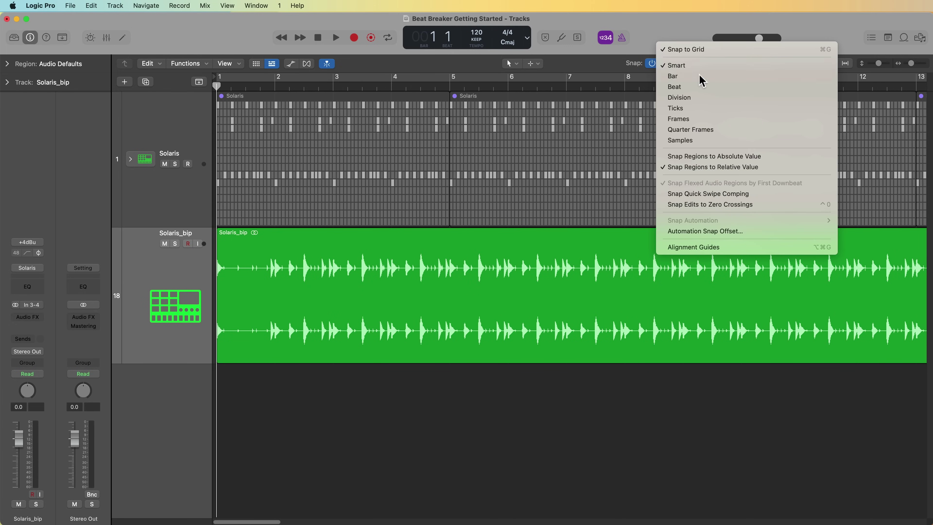
click(689, 72)
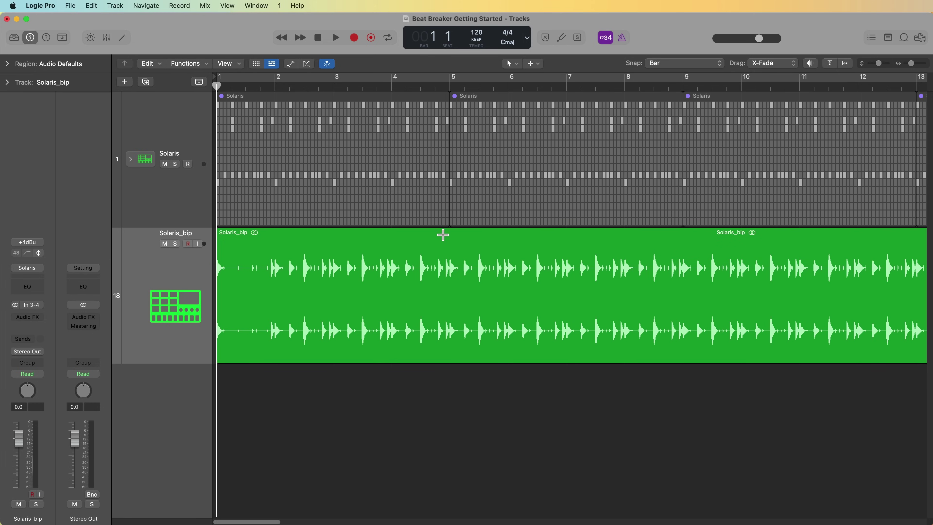
Split out bars 5–9 of Solaris_bip and copy them over the deleted bars 1–5.
drag(444, 234, 676, 300)
click(562, 357)
click(371, 280)
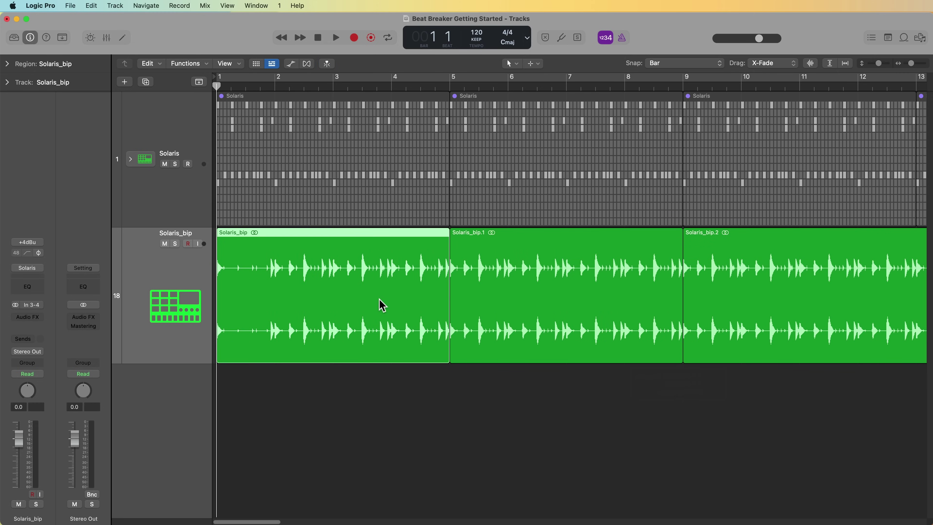
key(Delete)
drag(533, 327, 336, 421)
Play the rearranged audio, then remove the copy and restore the bars 1–5 audio.
key(space)
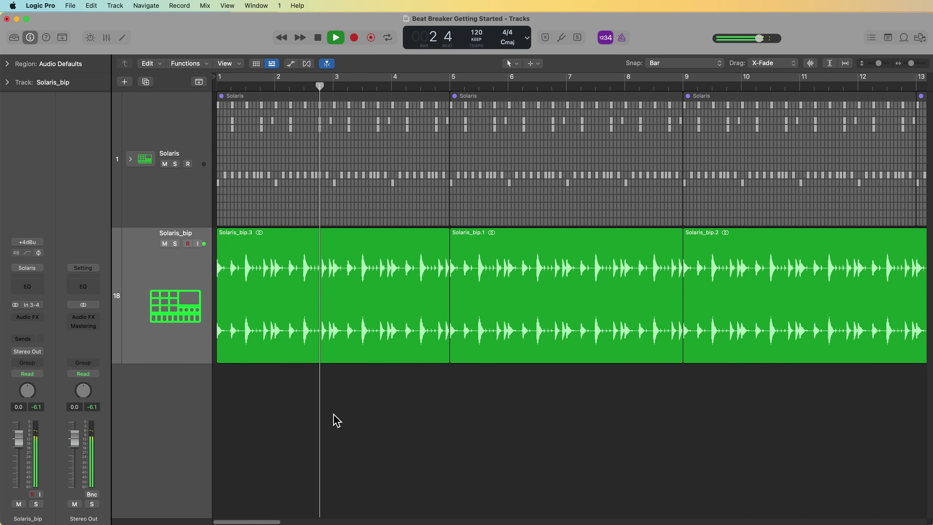
key(space)
key(Delete)
key(super+z)
click(372, 394)
Replace the first bar of Solaris_bip audio with a copy of bar 2.
drag(271, 254, 315, 365)
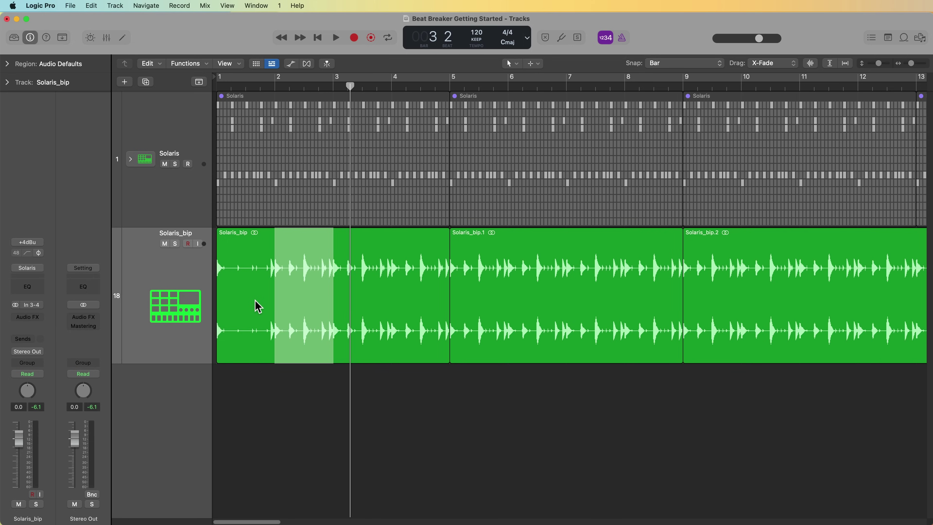
drag(269, 302, 213, 288)
key(Delete)
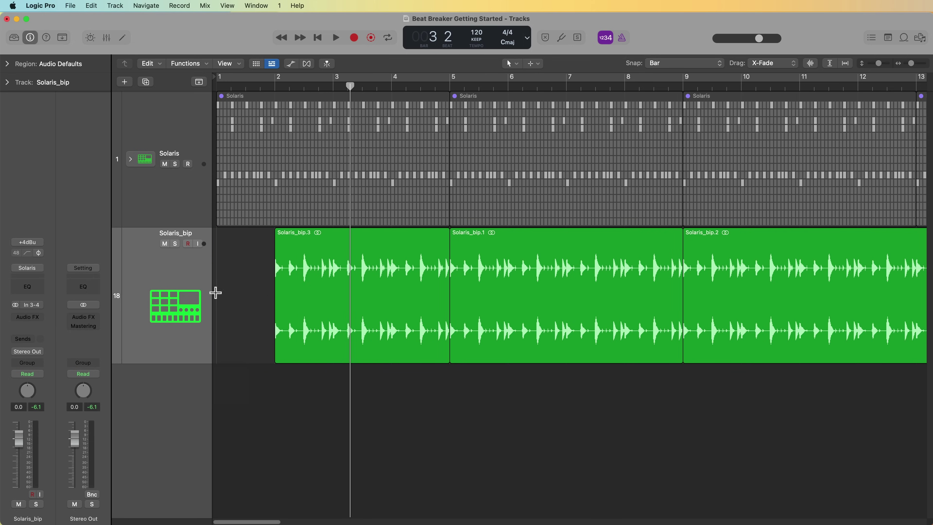
drag(276, 282, 257, 287)
click(327, 402)
Play the result from bar 1, then undo the bar-copy edits.
key(Return)
key(space)
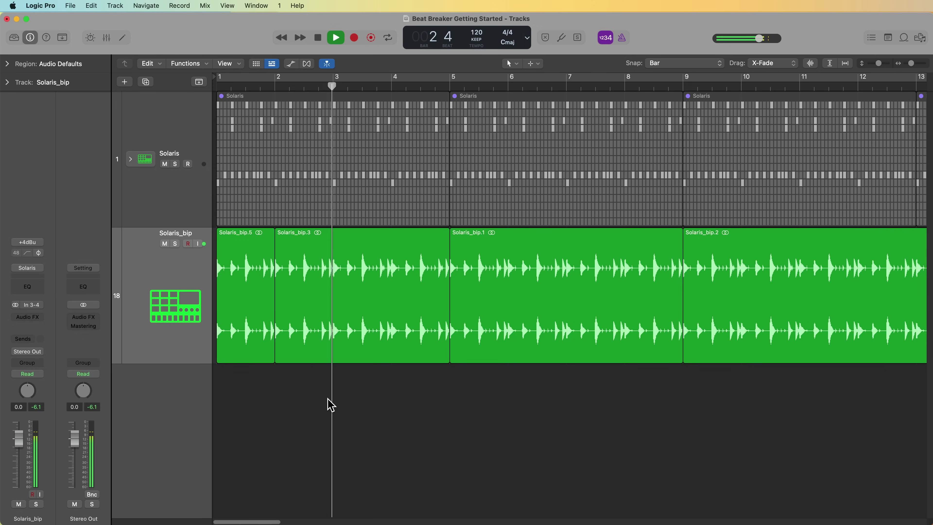
key(space)
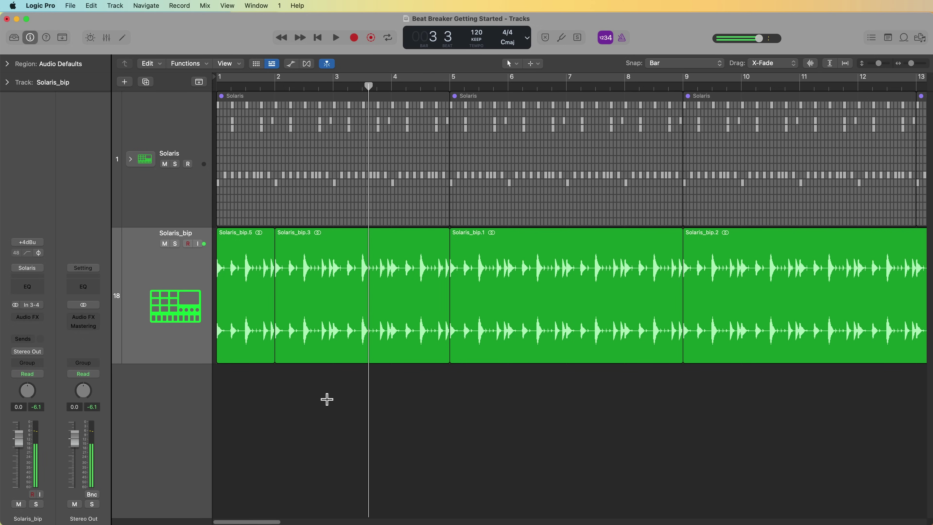
key(super+z)
key(super+z)
key(super+z)
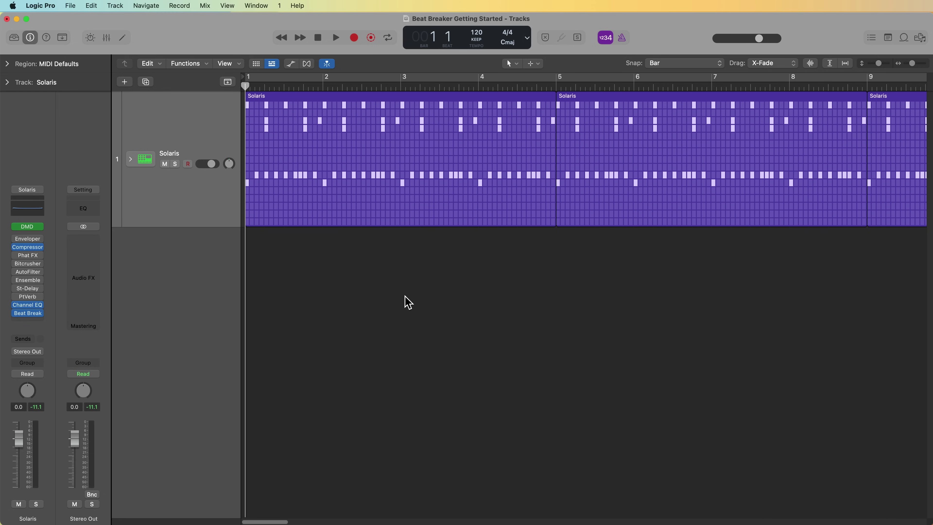
Delete the first Solaris region and copy a one-bar piece of bar 5 to bar 4.
click(435, 204)
key(Delete)
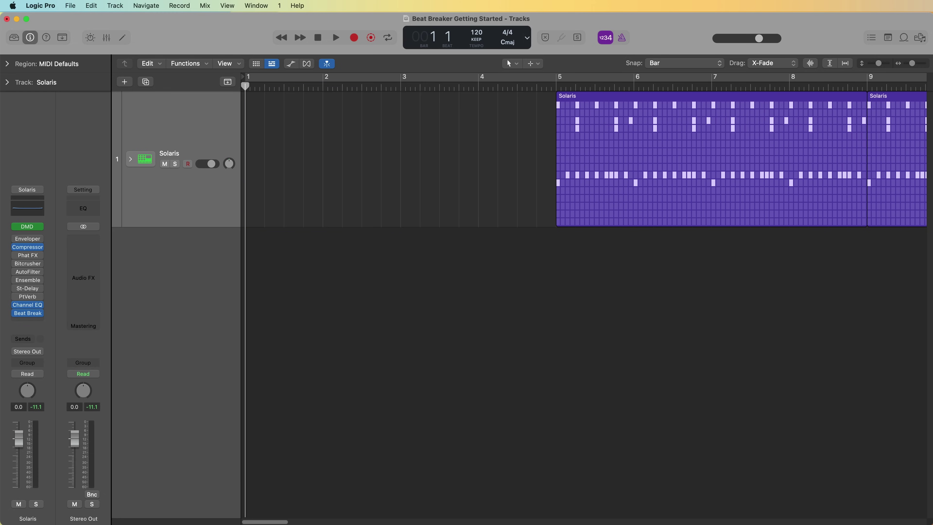
click(554, 84)
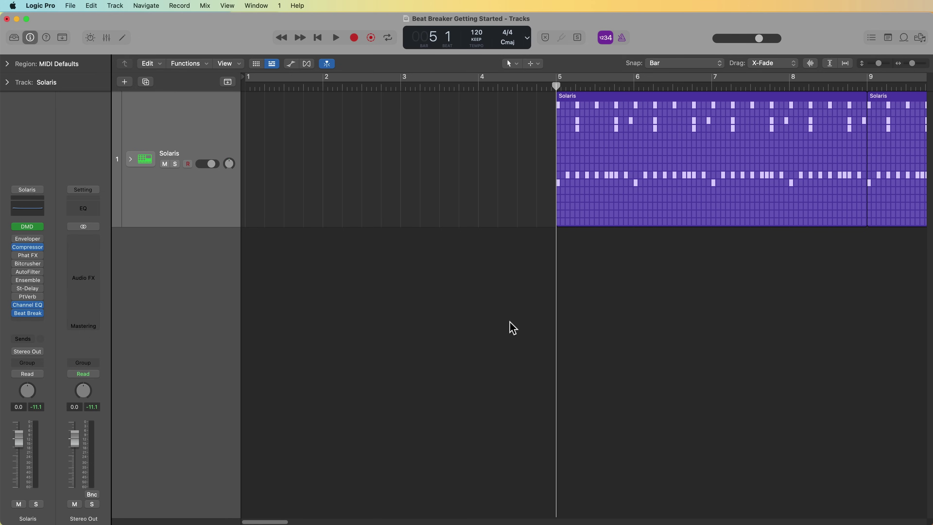
drag(557, 121, 519, 180)
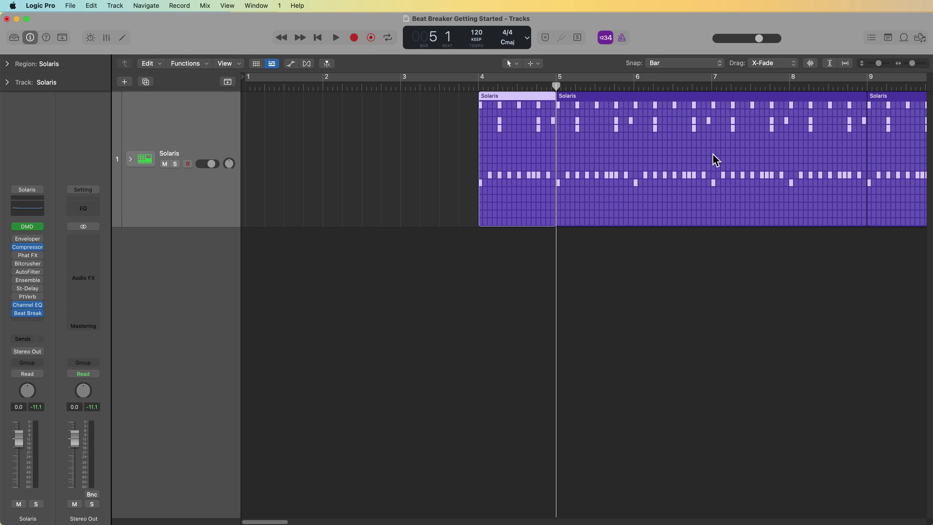
Show Solaris volume automation and drop the level to −∞ dB between bars 3 and 5.
key(a)
click(202, 218)
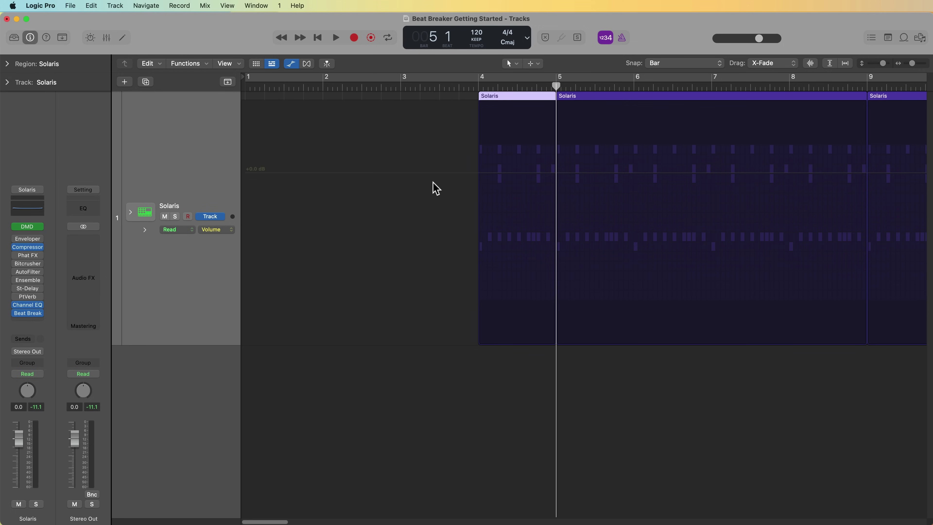
drag(393, 153, 506, 422)
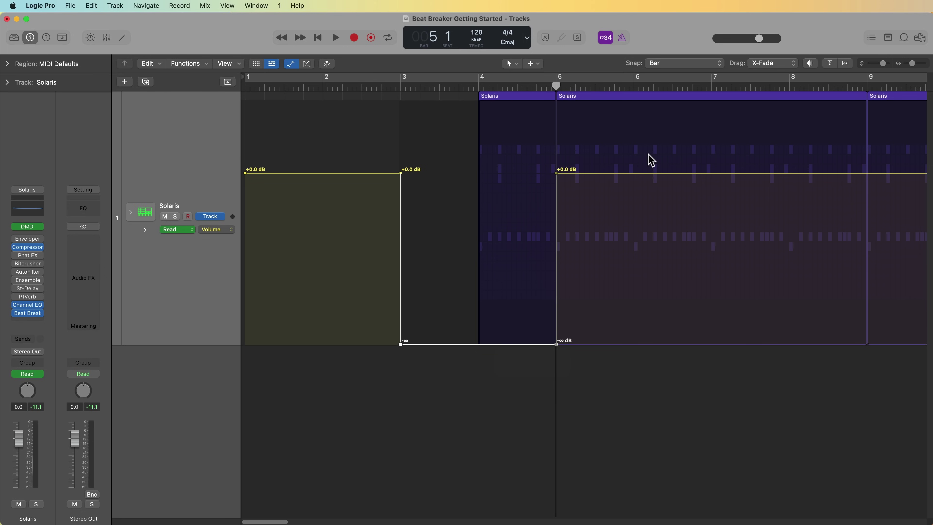
Hide the automation lane and open the Solaris track's Beat Breaker window.
key(a)
key(Return)
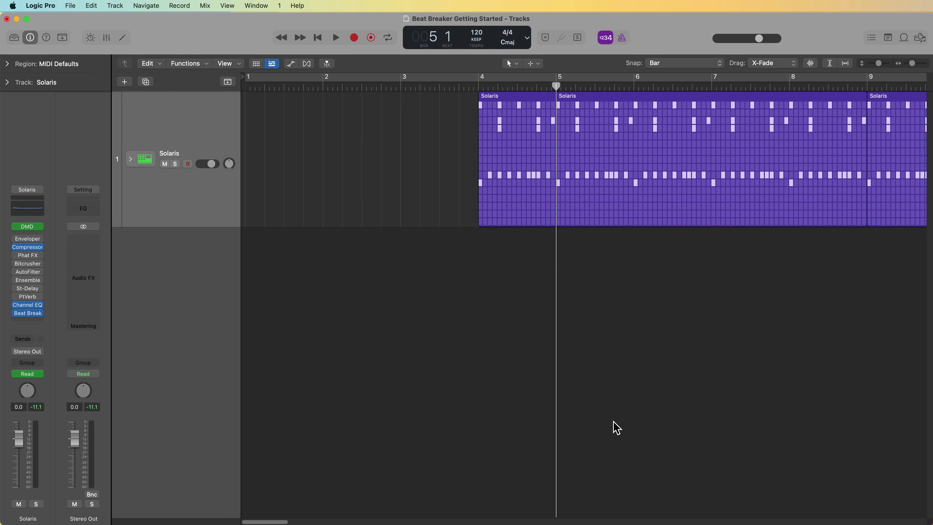
click(27, 314)
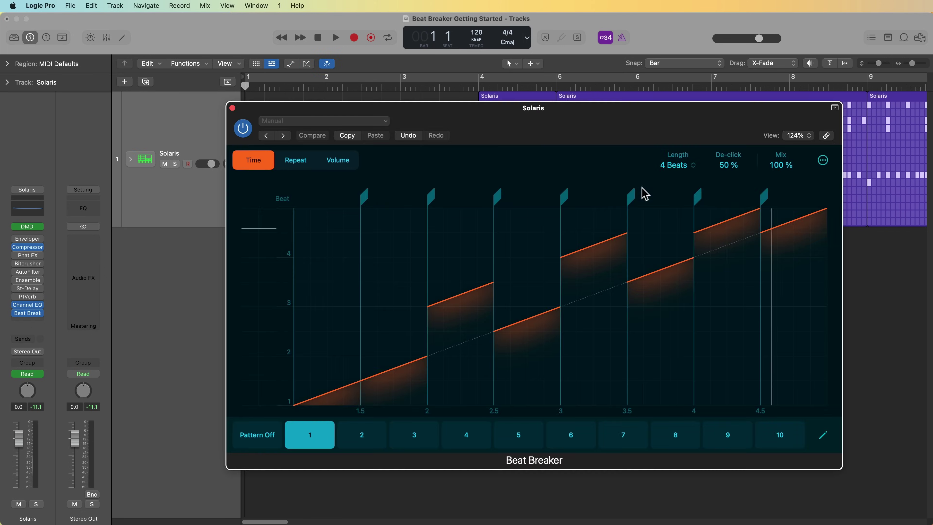
Play the track through Beat Breaker, then place the playhead at bars 4 and 5.
key(space)
key(space)
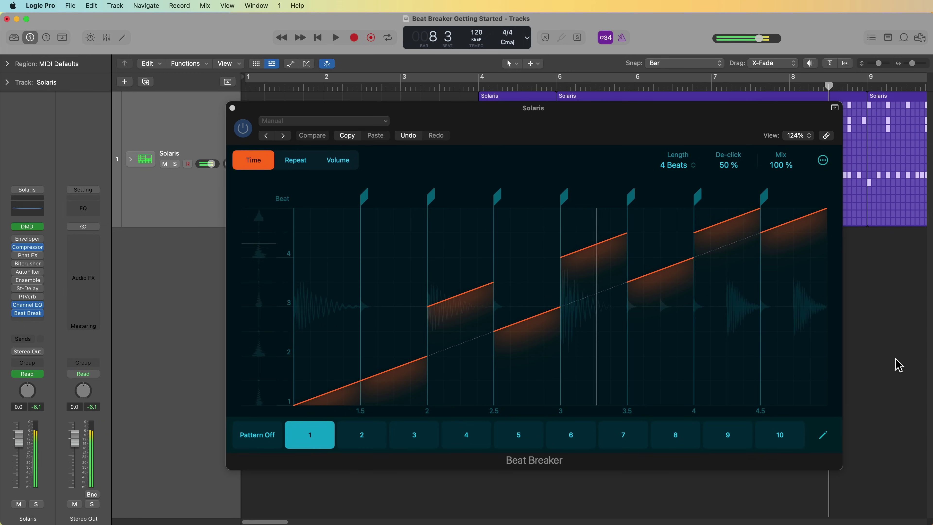
key(space)
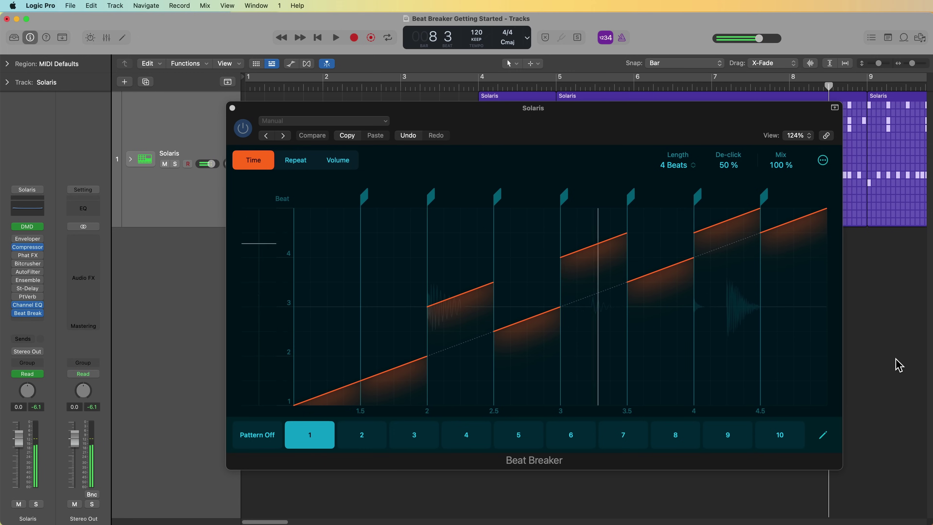
click(480, 76)
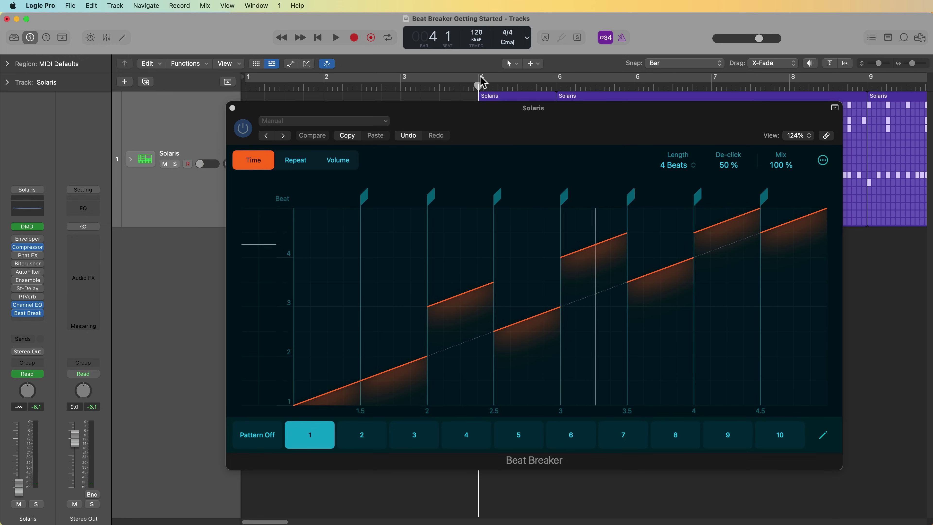
click(558, 79)
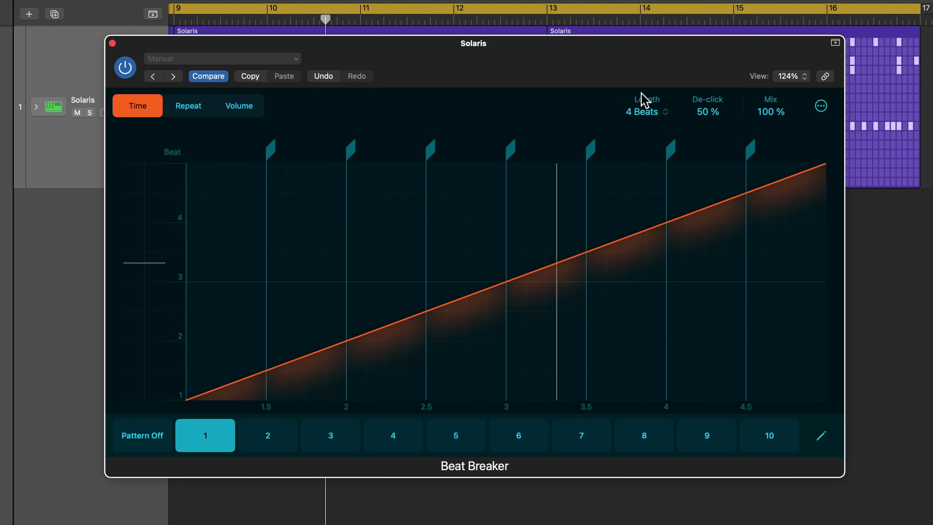
Change Beat Breaker's Length to 2 Beats.
click(661, 121)
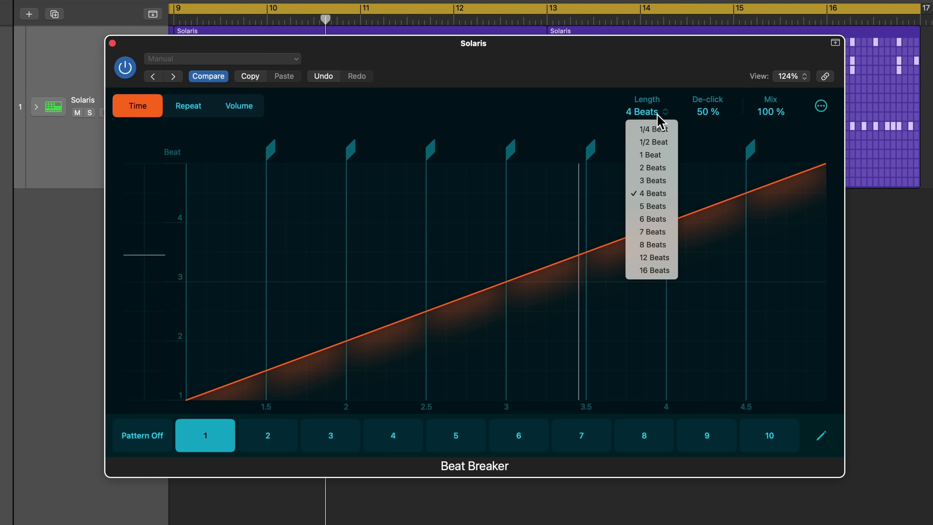
click(654, 167)
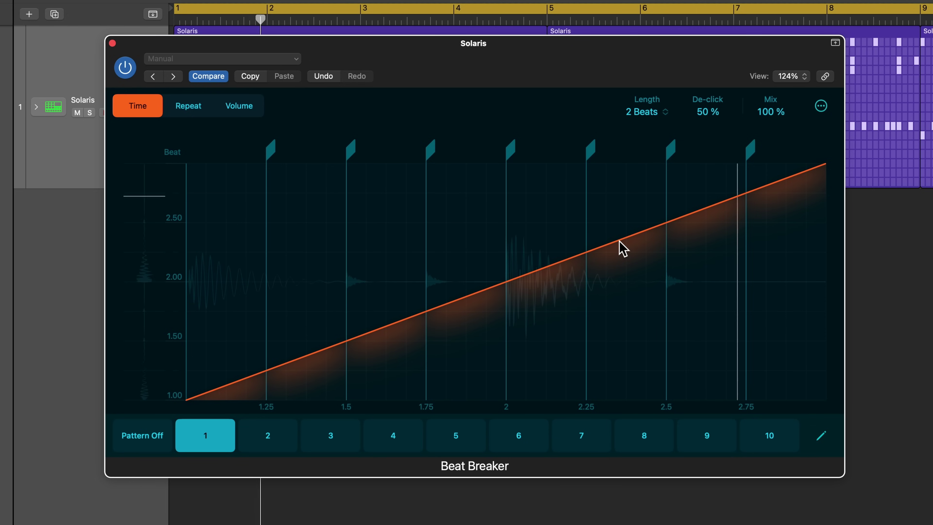
Raise the 1.75 and 2.25 slices to input beat 2.50, keeping the 1.25 slice on the ramp.
drag(460, 298, 461, 221)
drag(326, 350, 317, 211)
drag(597, 308, 609, 206)
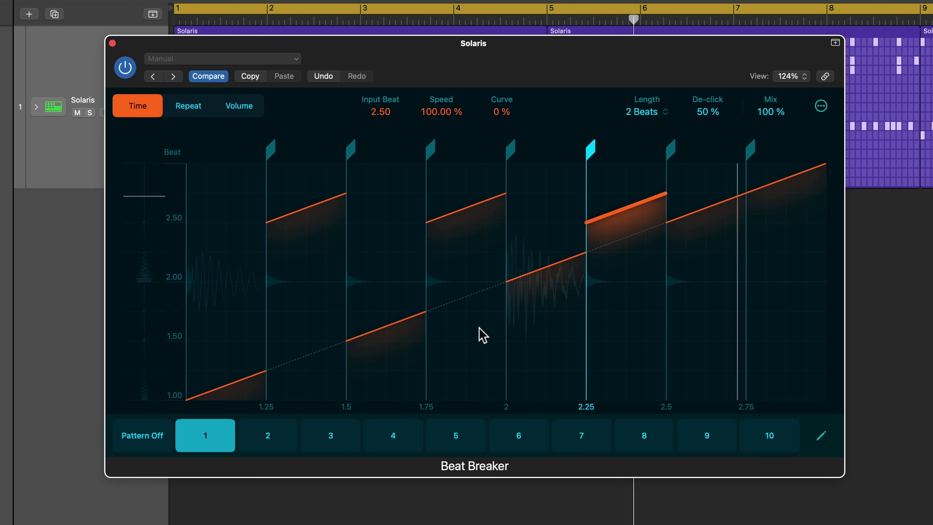
drag(316, 217, 312, 360)
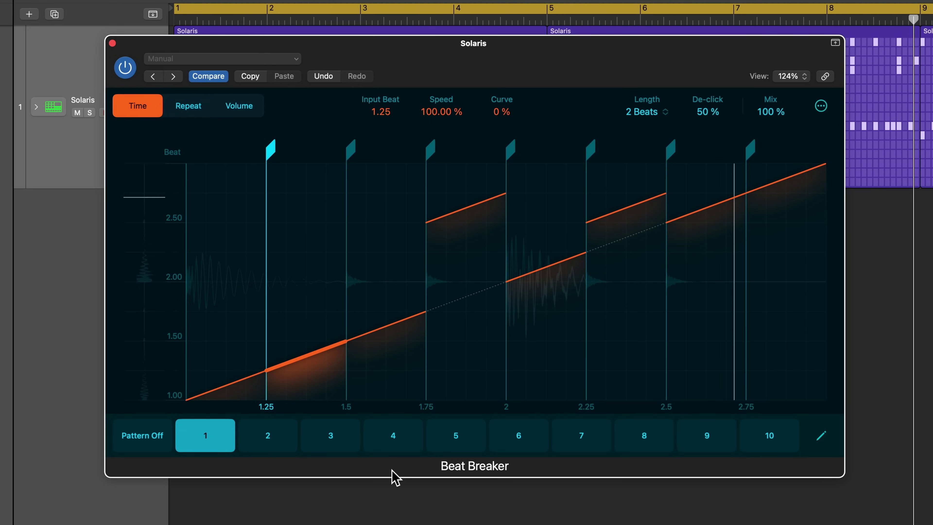
Set Beat Breaker's Length to 8 Beats and lower the beat 4–5 slice onto the diagonal.
click(641, 112)
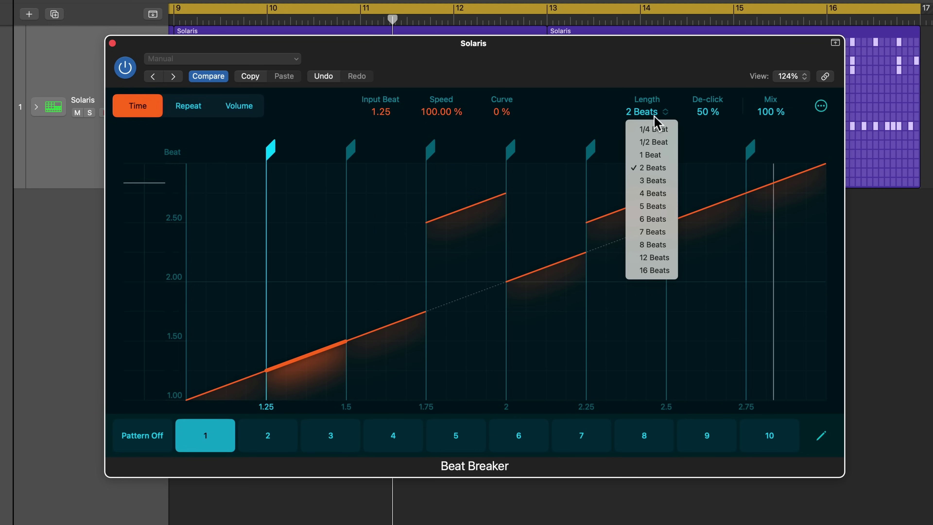
click(653, 245)
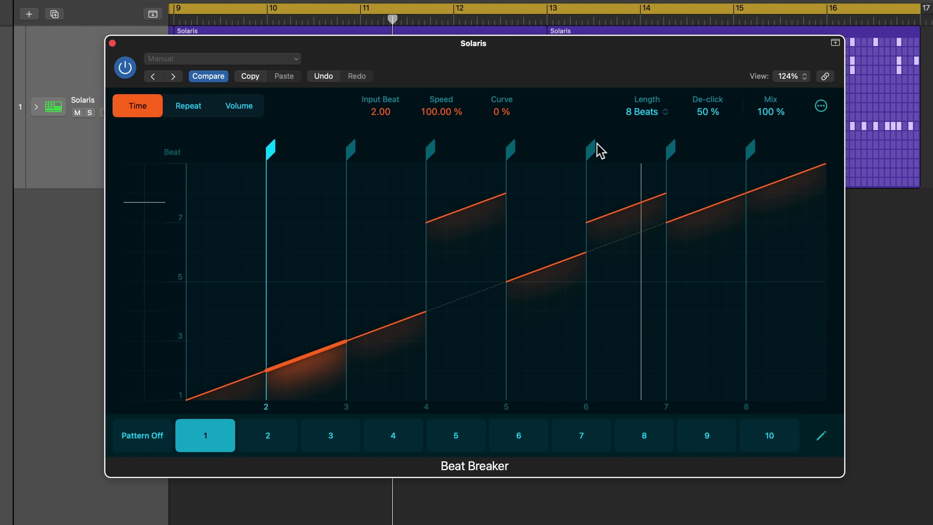
drag(478, 206, 476, 301)
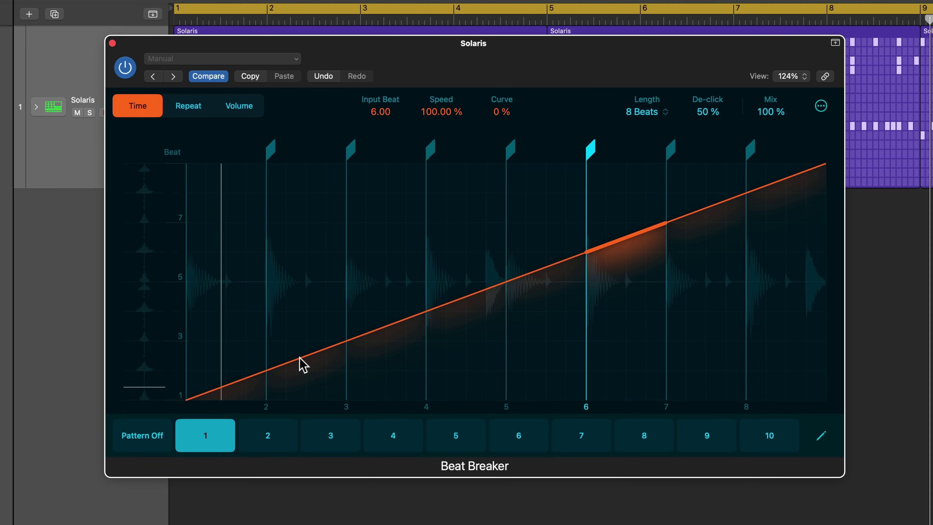
Remap the beat 2–3 and 6–7 slices to input beat 4 and the final slice to input beat 6.
drag(298, 362, 298, 312)
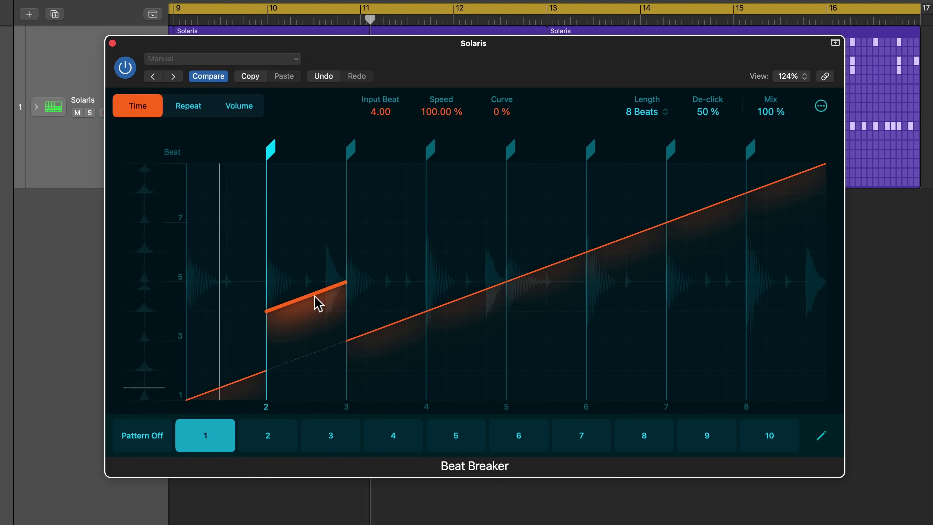
drag(625, 246, 627, 311)
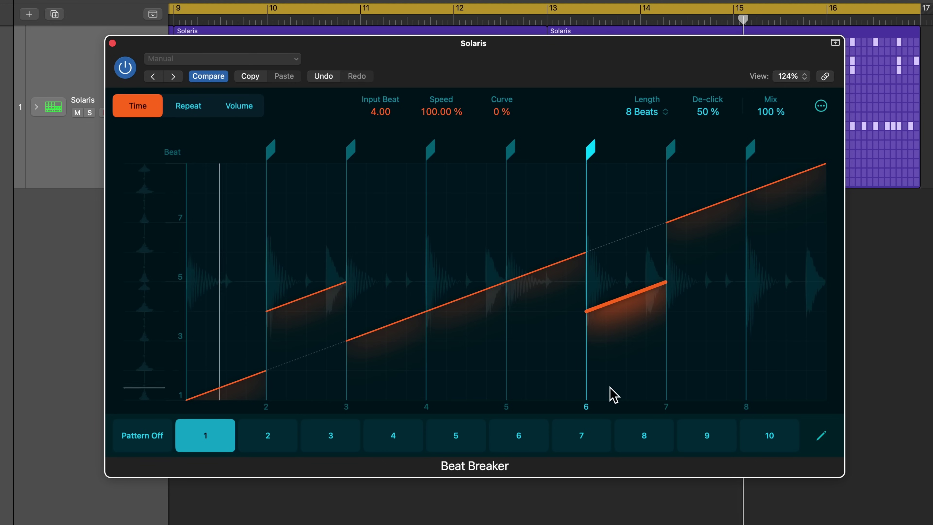
drag(793, 186, 786, 246)
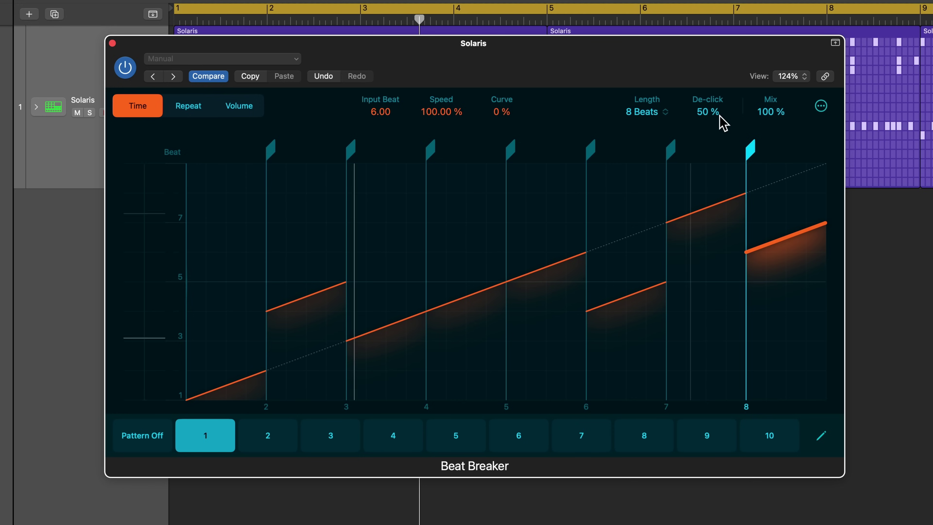
Raise Beat Breaker's De-click to 63 % and enter 50 % as the Mix value.
drag(717, 125, 712, 88)
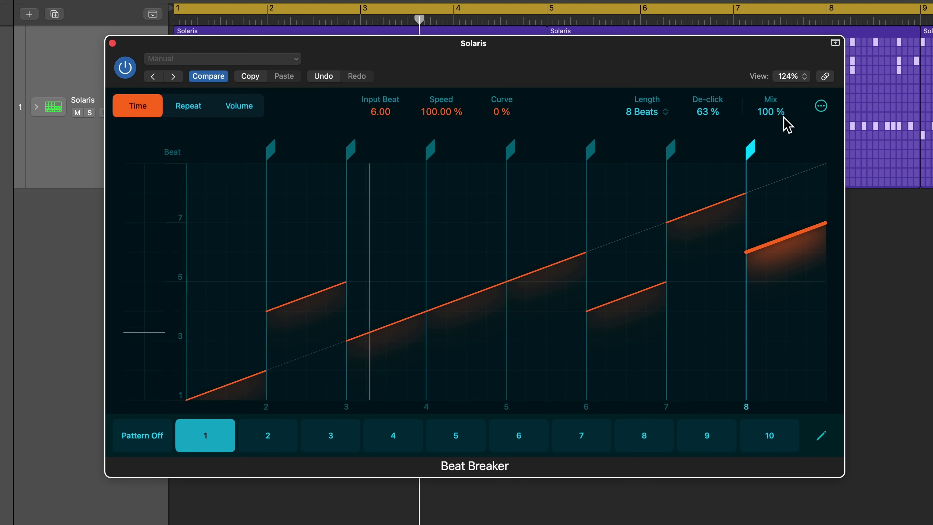
double_click(772, 112)
text(50)
key(Return)
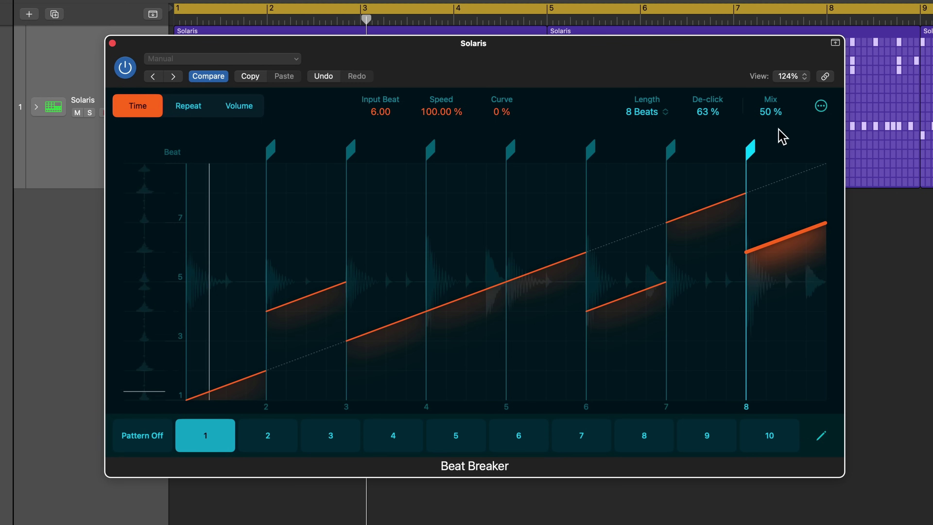
Shorten the pattern to 2 Beats, move the 1.25–1.5 slice to input beat 2.00 and lower the 1.75–2 slice.
click(638, 112)
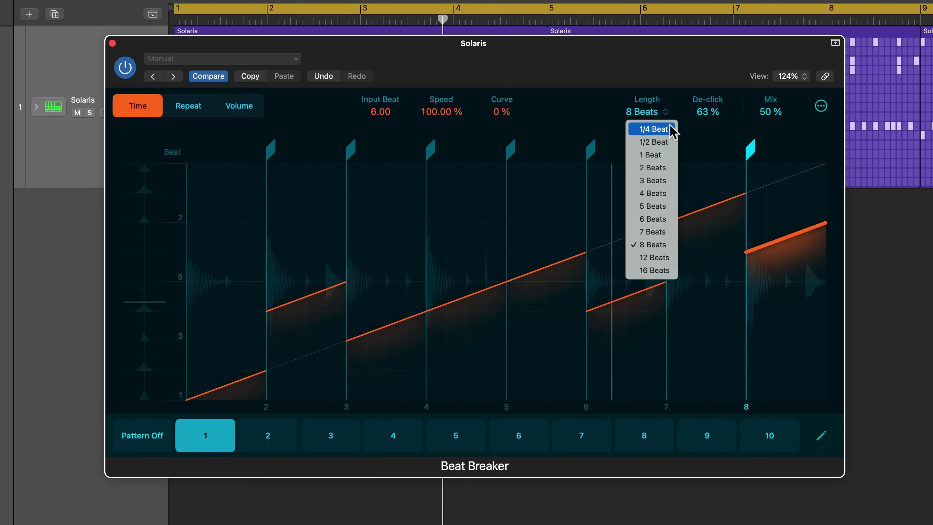
click(661, 167)
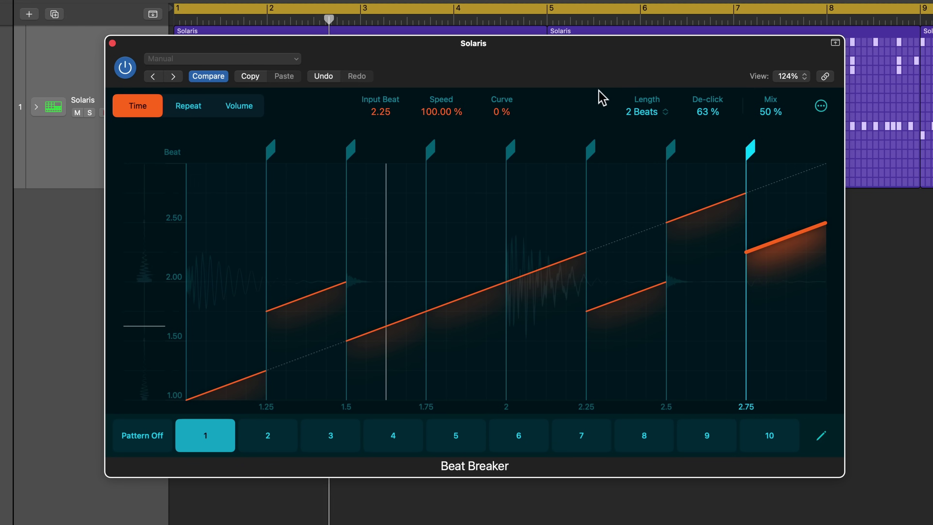
drag(306, 300, 301, 347)
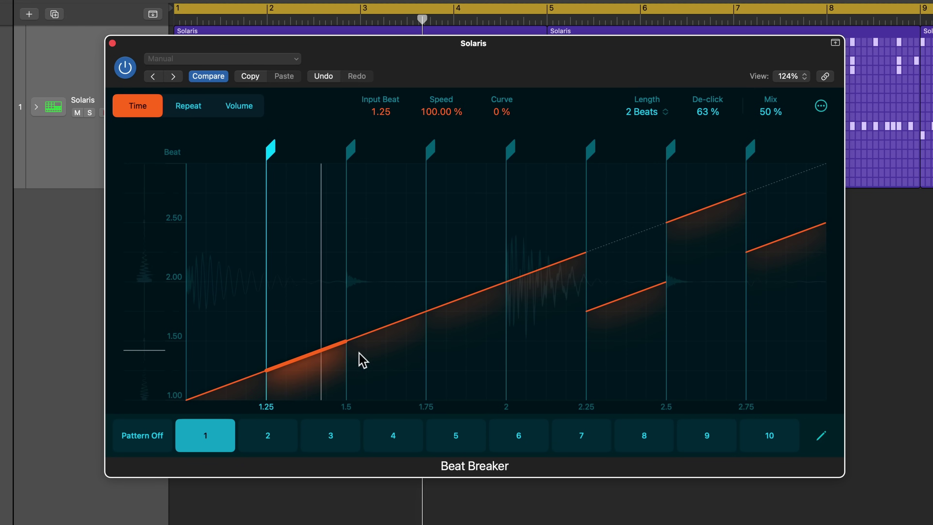
drag(442, 306, 469, 354)
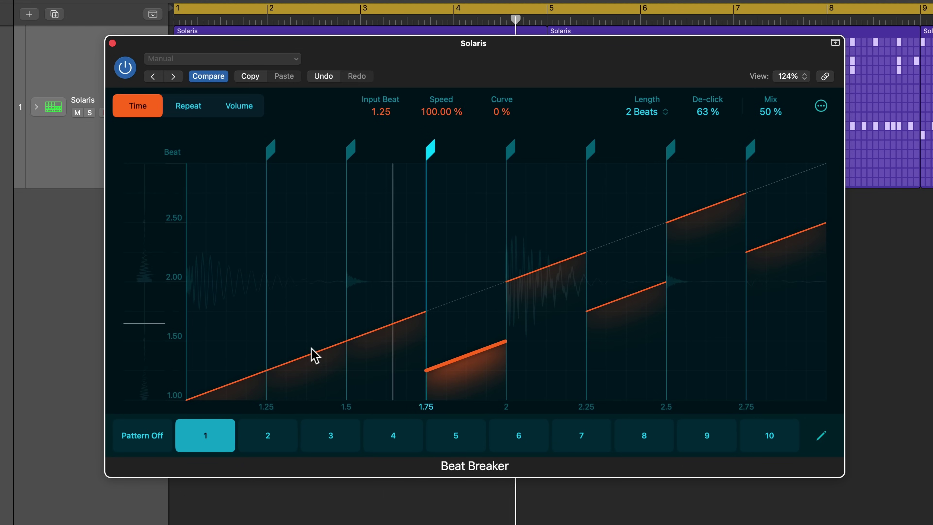
drag(311, 355, 296, 275)
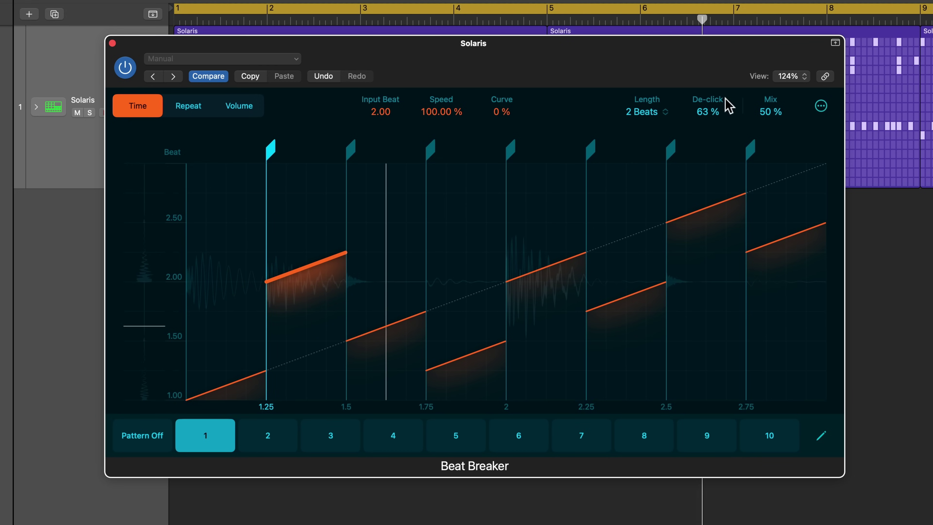
Pull Beat Breaker's Mix down through 22 % to 14 %.
drag(766, 115, 785, 180)
drag(713, 63, 713, 63)
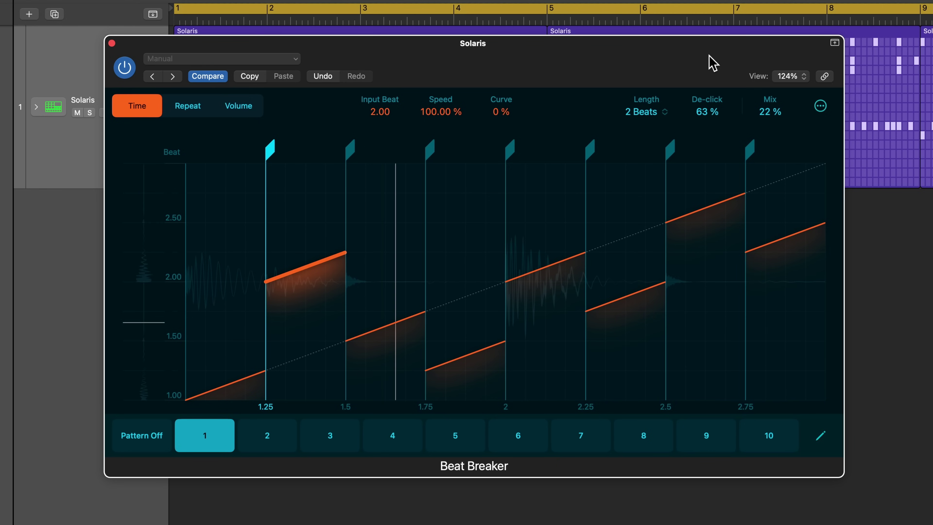
drag(770, 115, 779, 142)
drag(696, 58, 695, 58)
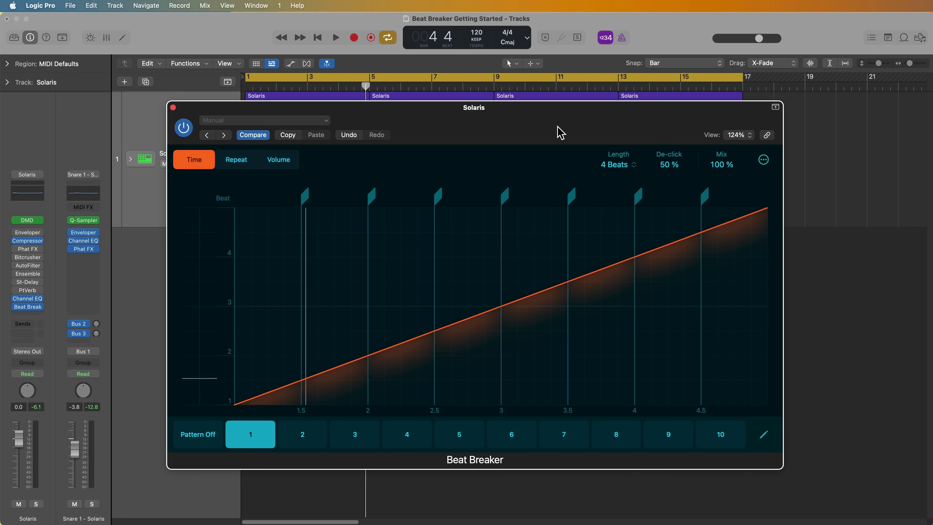
key(space)
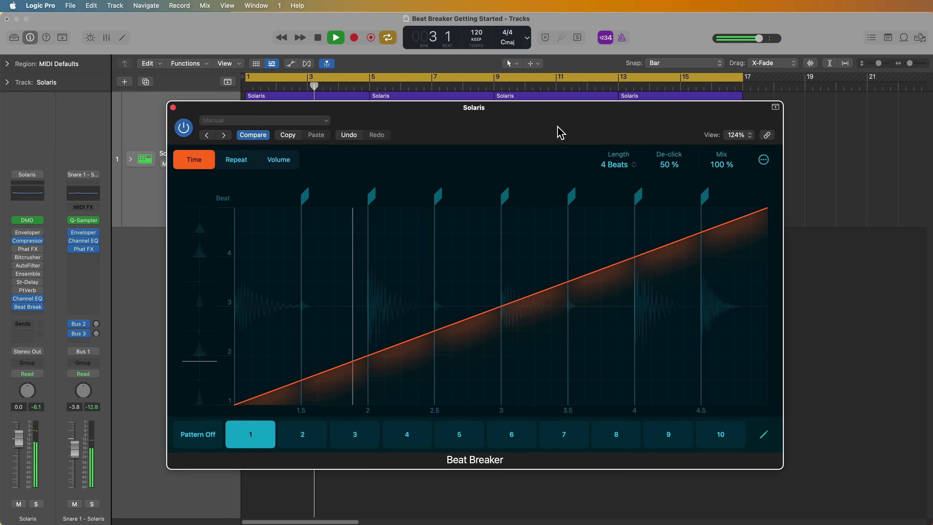
key(space)
click(477, 319)
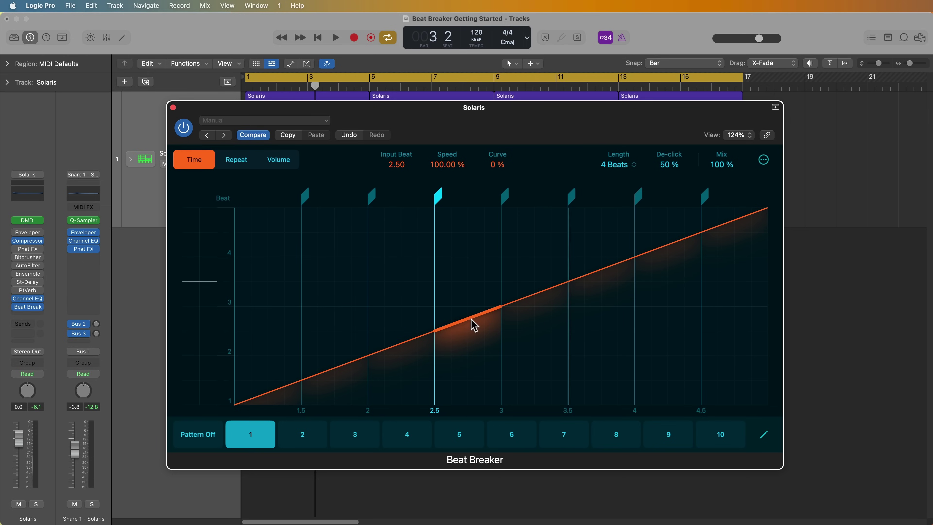
drag(470, 319, 468, 277)
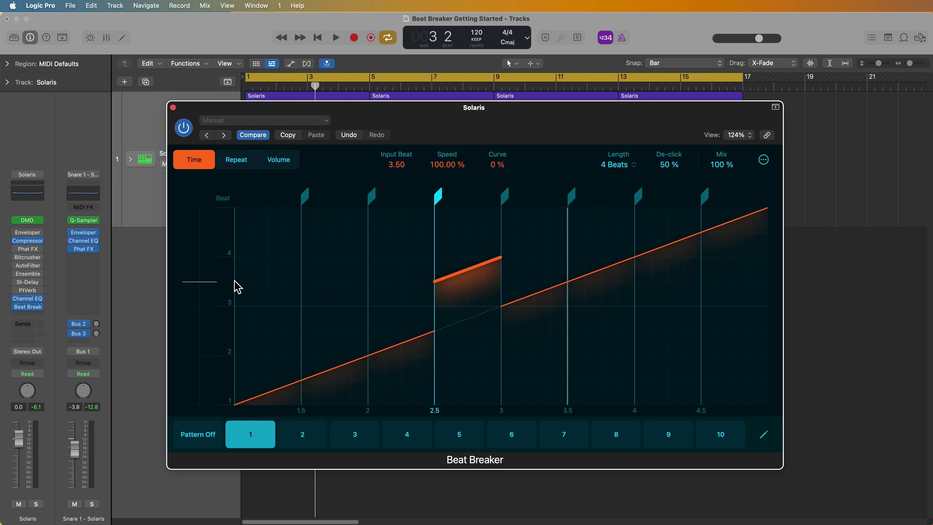
drag(475, 273, 457, 324)
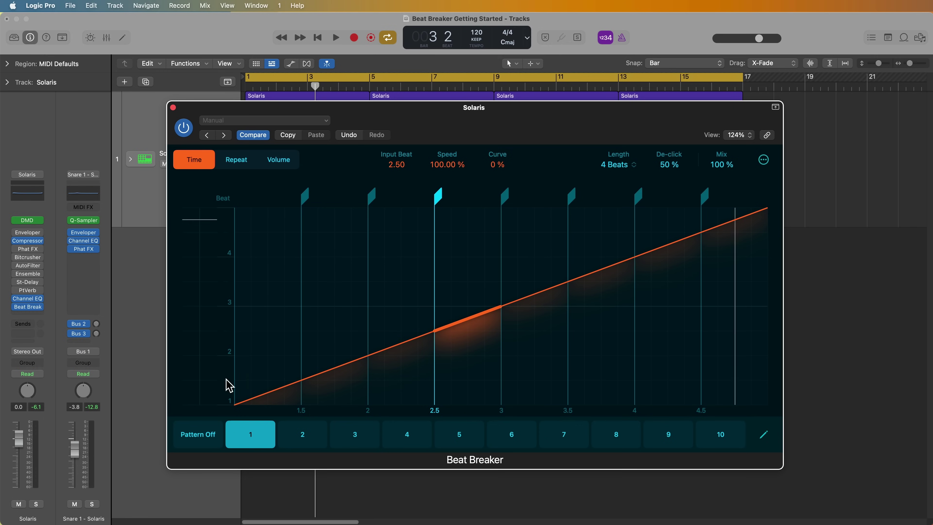
drag(470, 333, 472, 380)
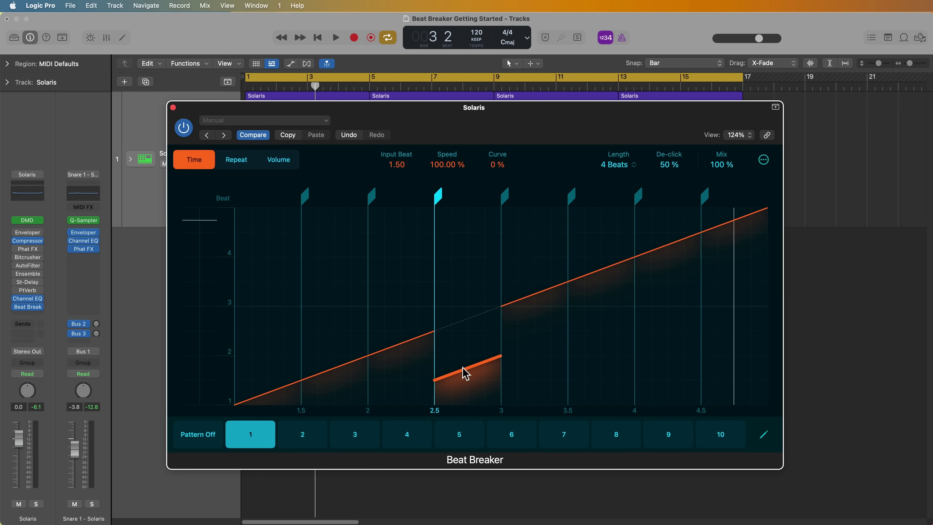
drag(463, 355, 461, 315)
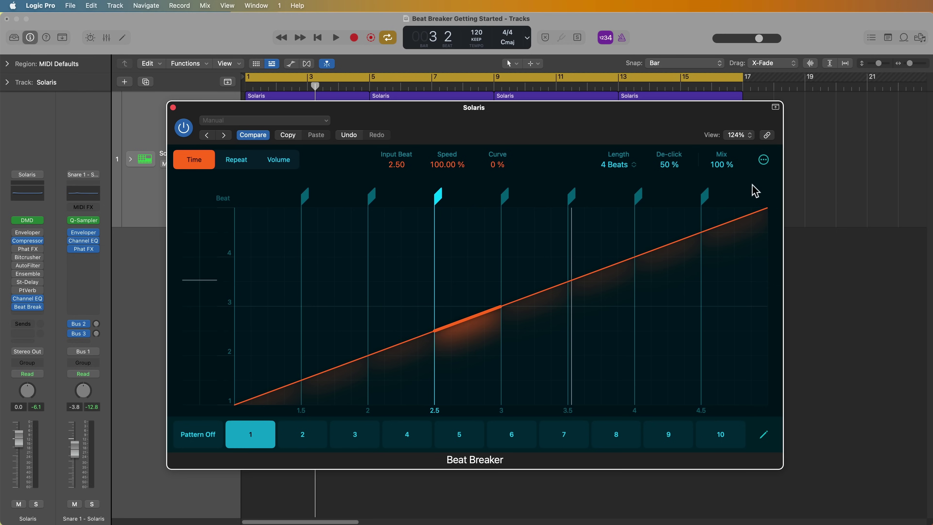
Snap input beats to 1/16 and audition the 2.5–3 slice at input beats 4.50, 2.75, 2.00 and 1.50.
click(763, 160)
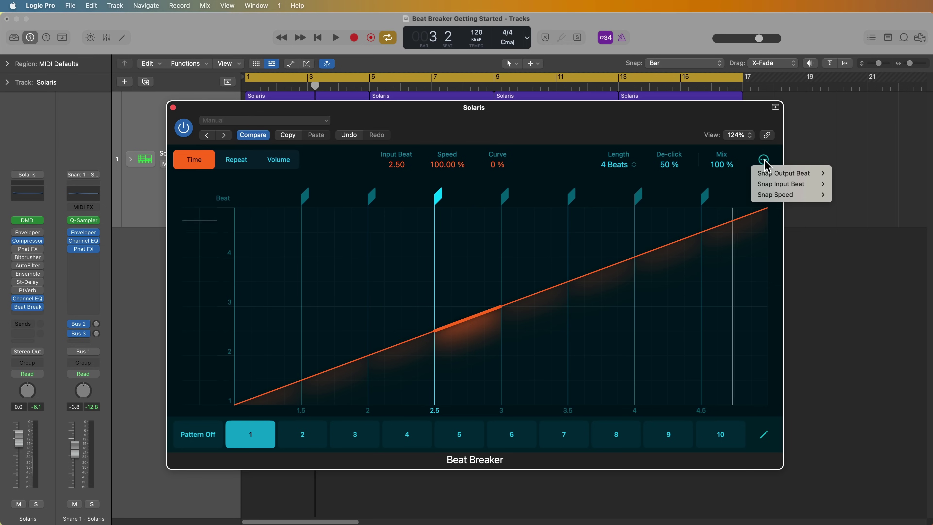
mouse_move(775, 184)
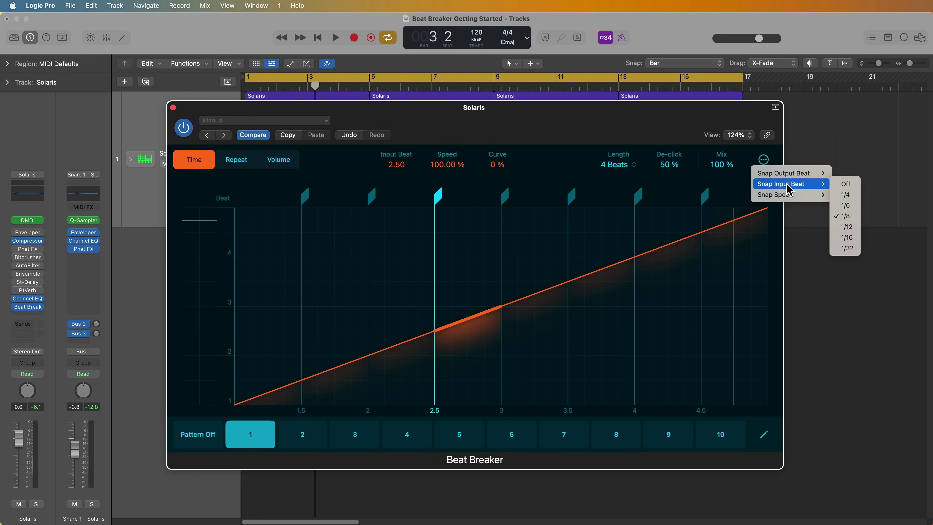
click(846, 238)
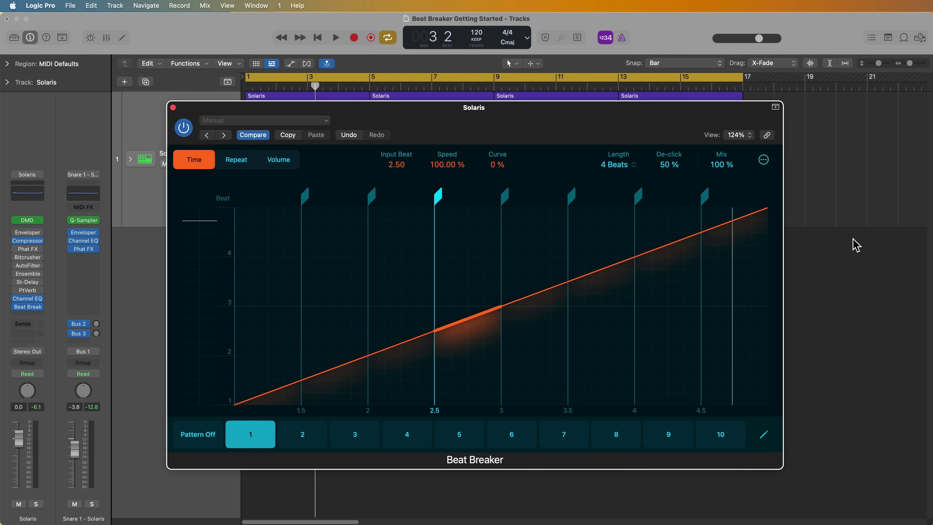
drag(491, 316, 460, 296)
key(space)
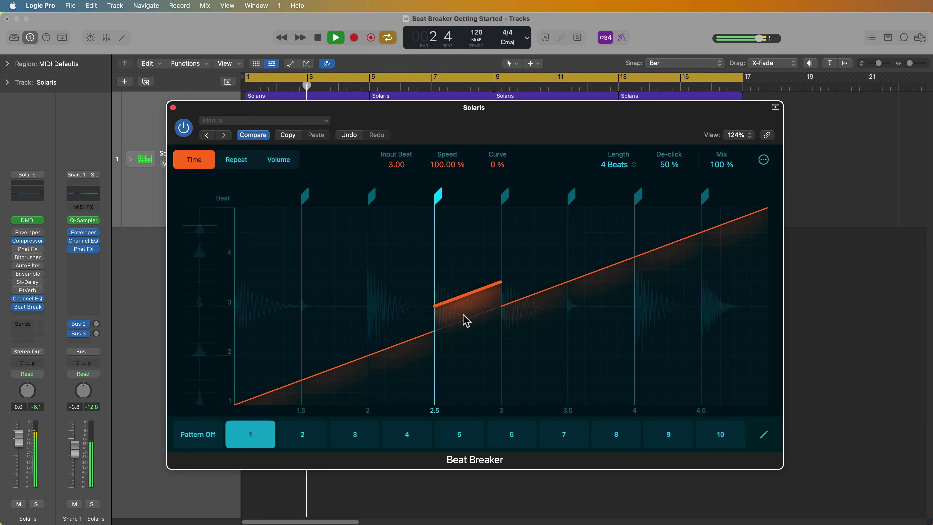
drag(457, 300, 467, 333)
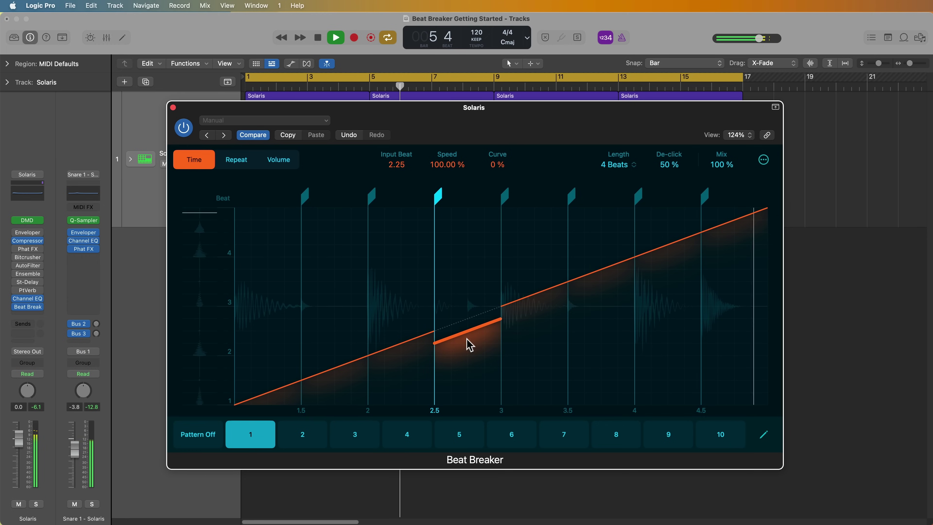
drag(467, 338, 474, 392)
drag(471, 360, 468, 326)
key(space)
Switch input-beat snapping to 1/4 steps and settle the 2.5–3 slice on input beat 1.00.
click(763, 160)
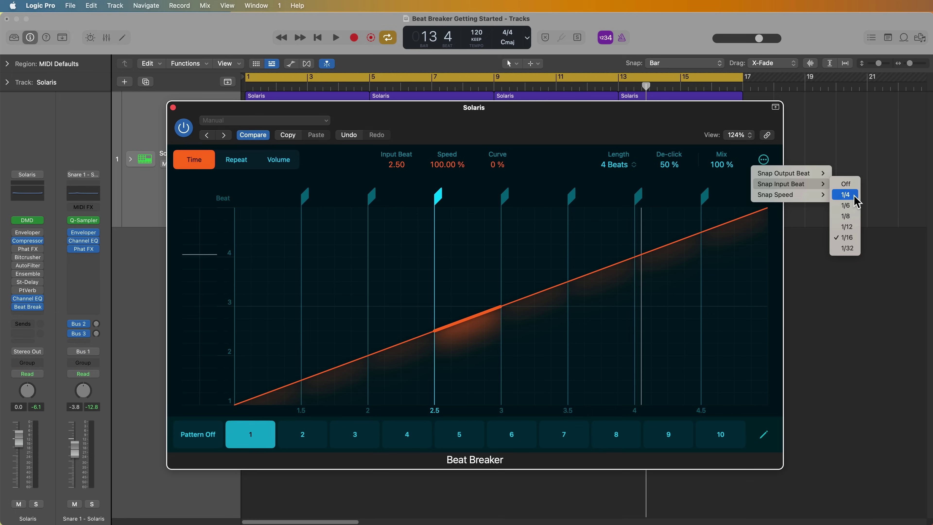
click(855, 198)
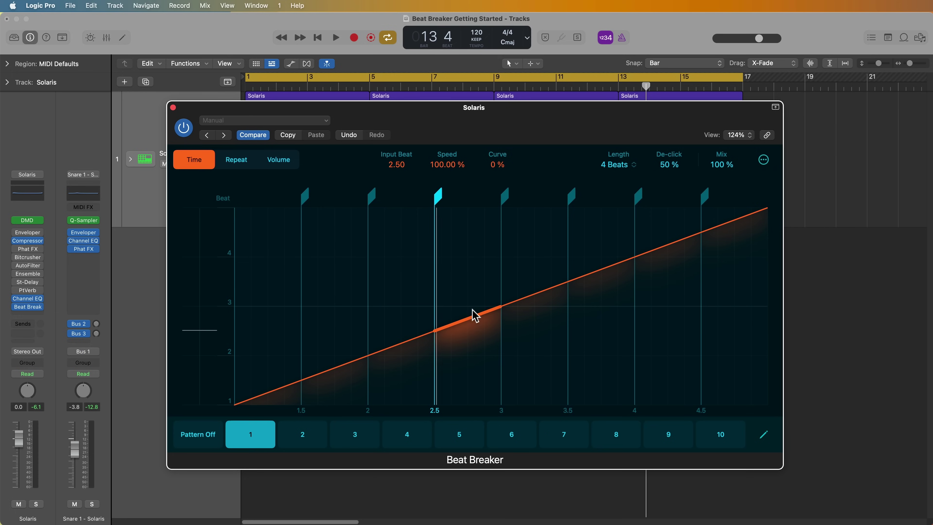
drag(474, 315, 450, 252)
key(space)
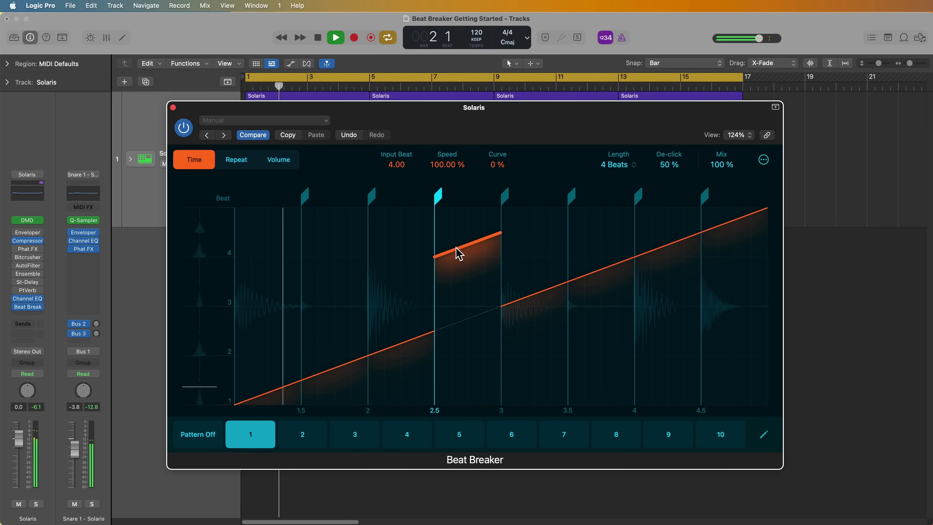
drag(457, 253, 456, 296)
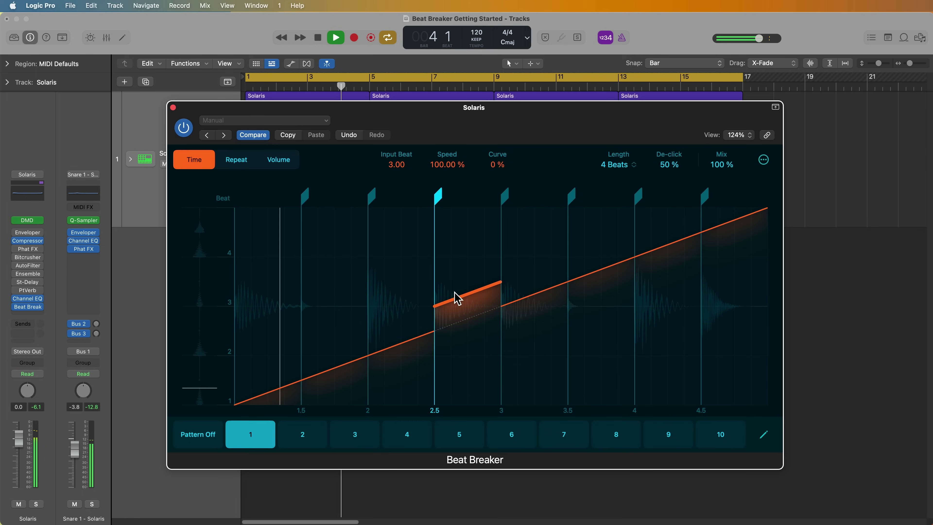
drag(455, 293, 458, 323)
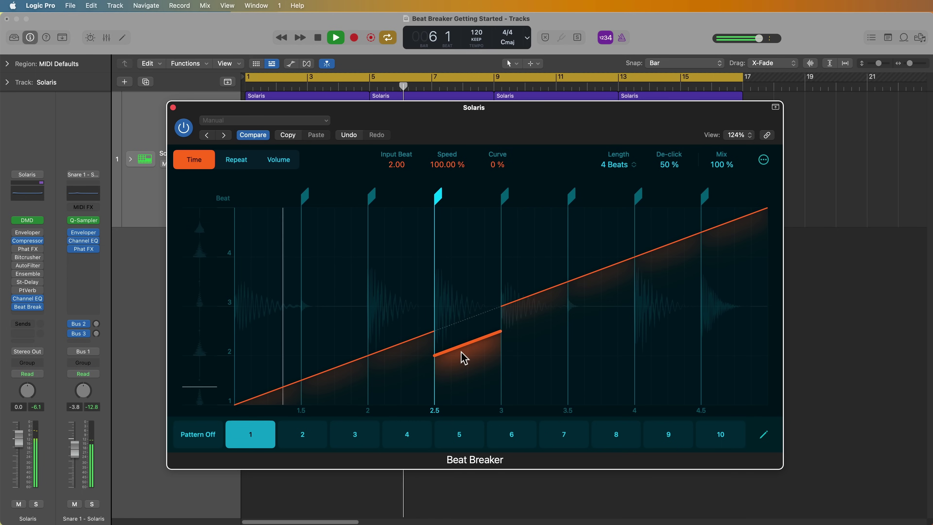
drag(463, 353, 463, 389)
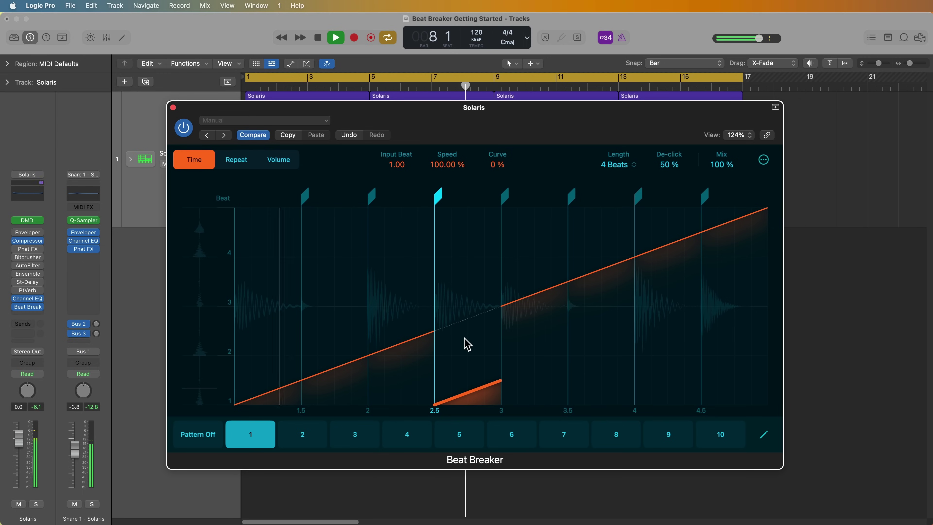
click(763, 159)
mouse_move(806, 186)
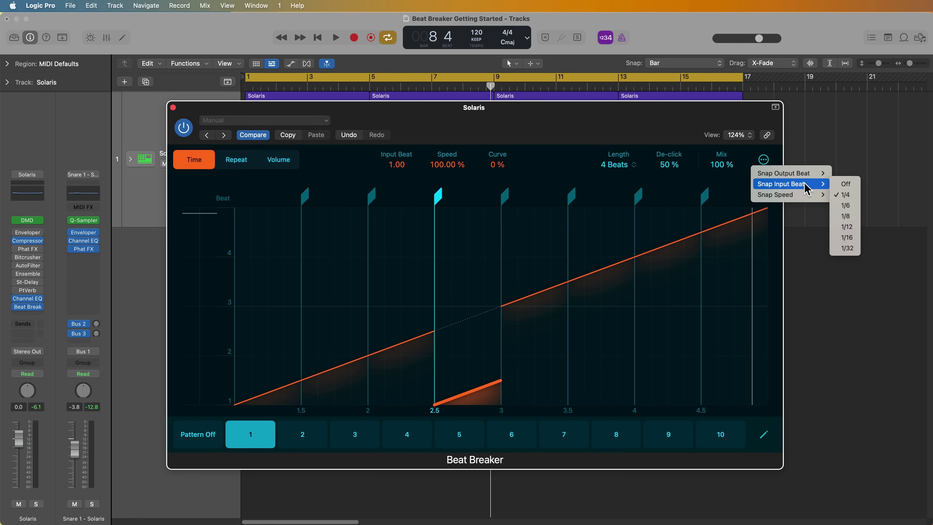
Turn input-beat snapping off and nudge the 1.5, 2.5, 3.5 and 4.5 slices off-grid, the 4.5 slice to 4.39.
click(846, 183)
drag(463, 394, 450, 342)
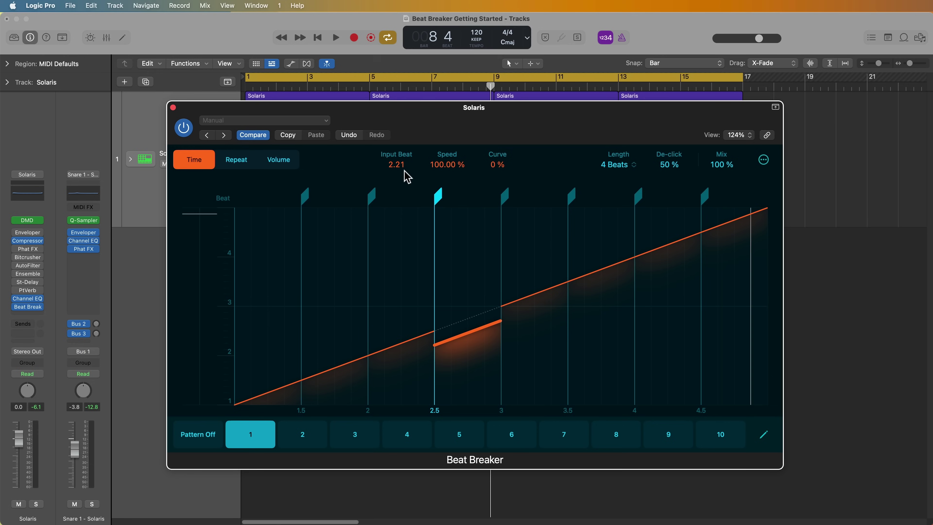
drag(473, 333, 476, 331)
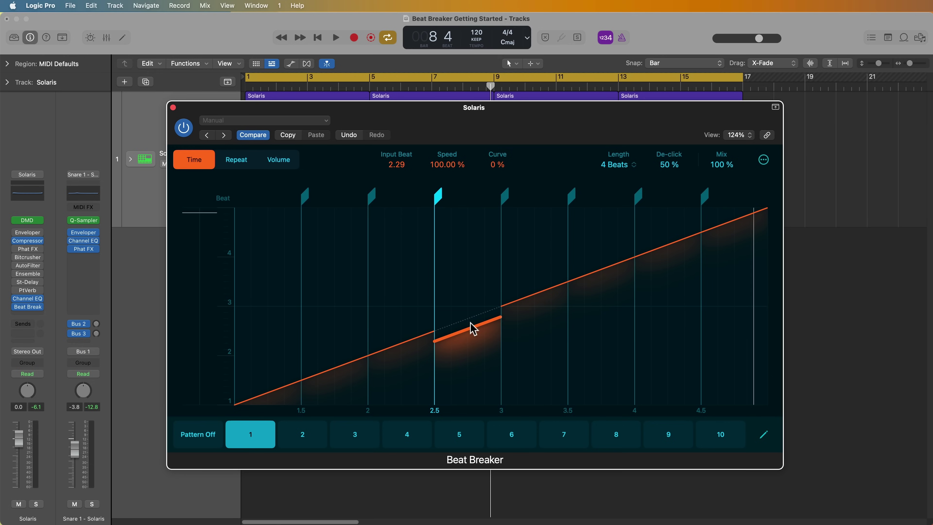
drag(344, 369, 342, 377)
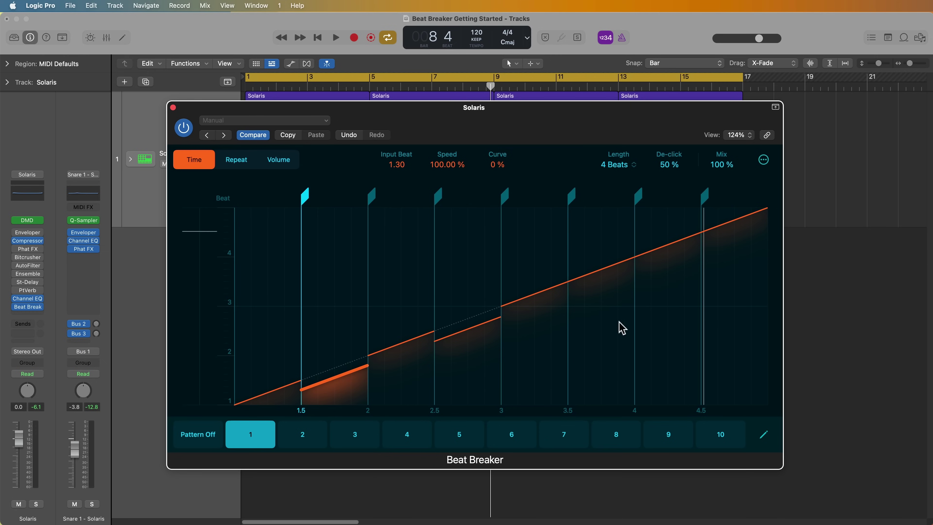
drag(597, 272, 603, 279)
drag(719, 236, 723, 240)
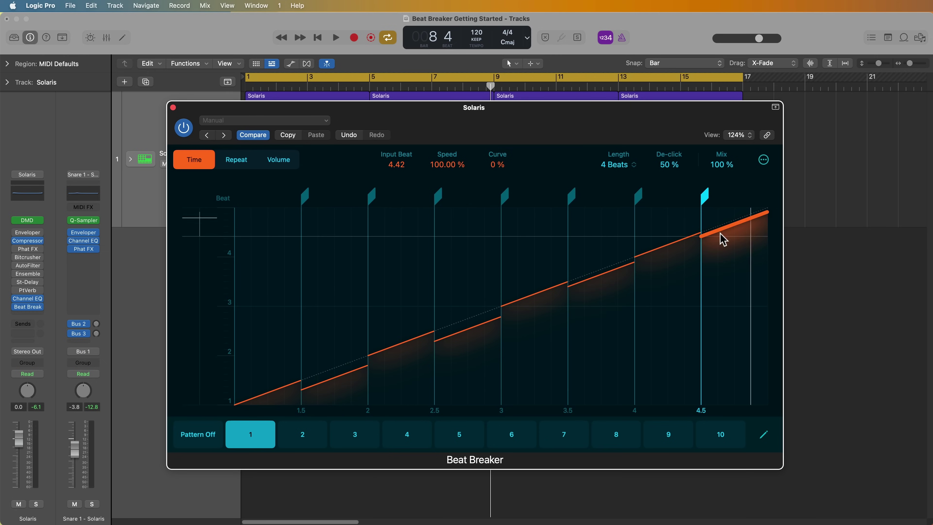
click(494, 325)
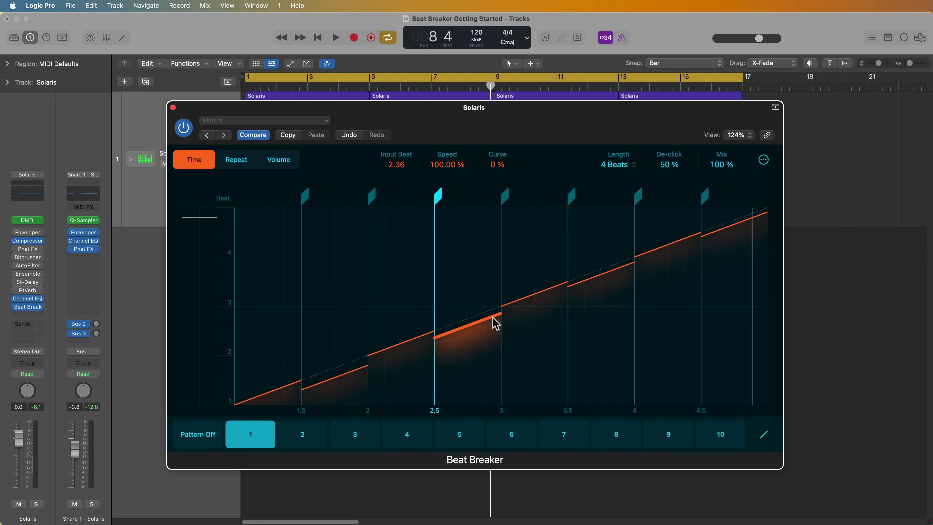
drag(323, 389, 329, 384)
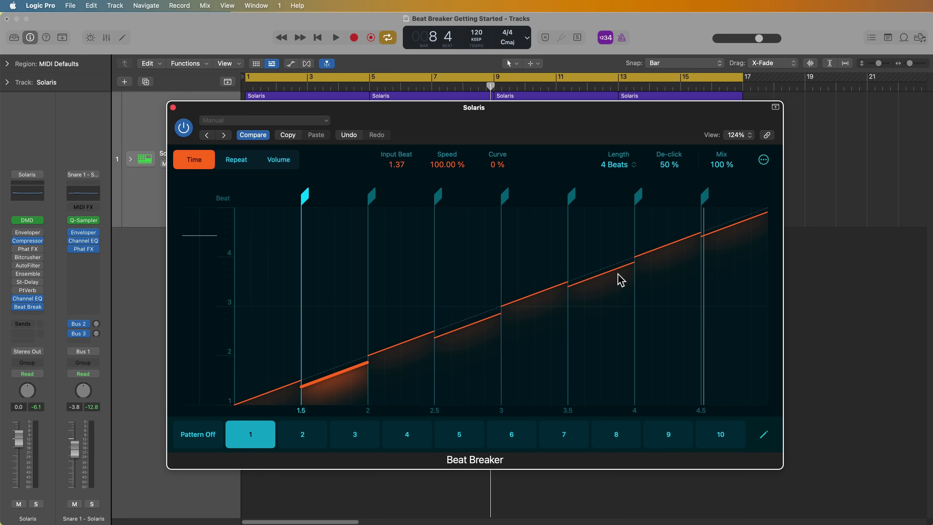
drag(721, 229, 725, 230)
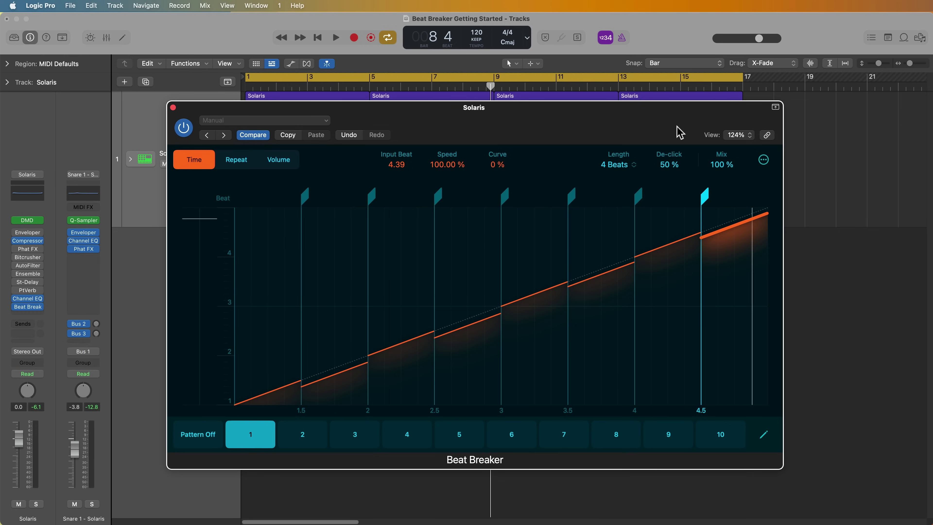
Raise De-click to 77 % and play the loop, checking the 2.5 and 1.5 slices.
key(space)
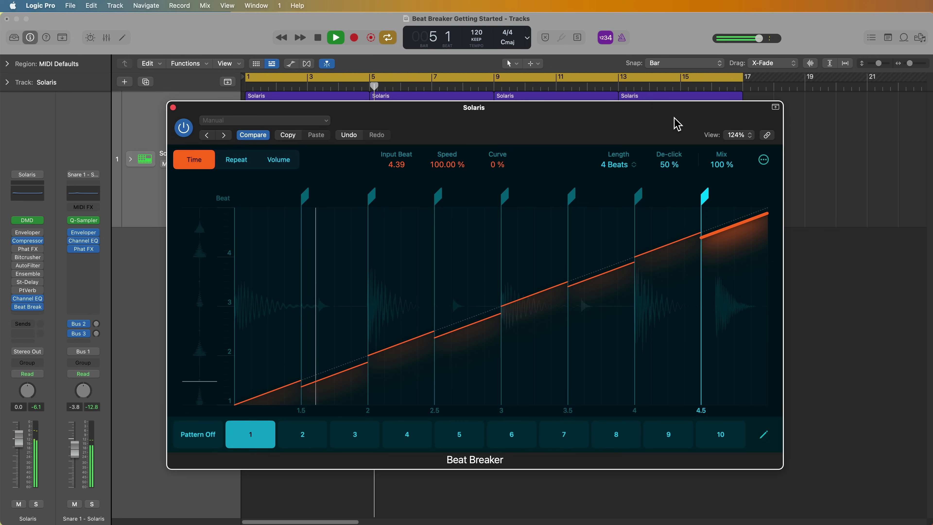
key(space)
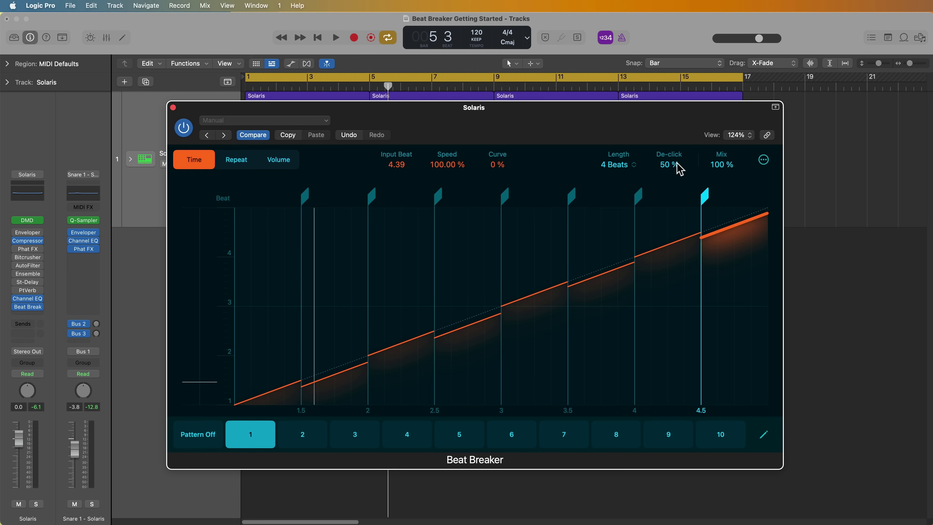
drag(681, 169, 697, 116)
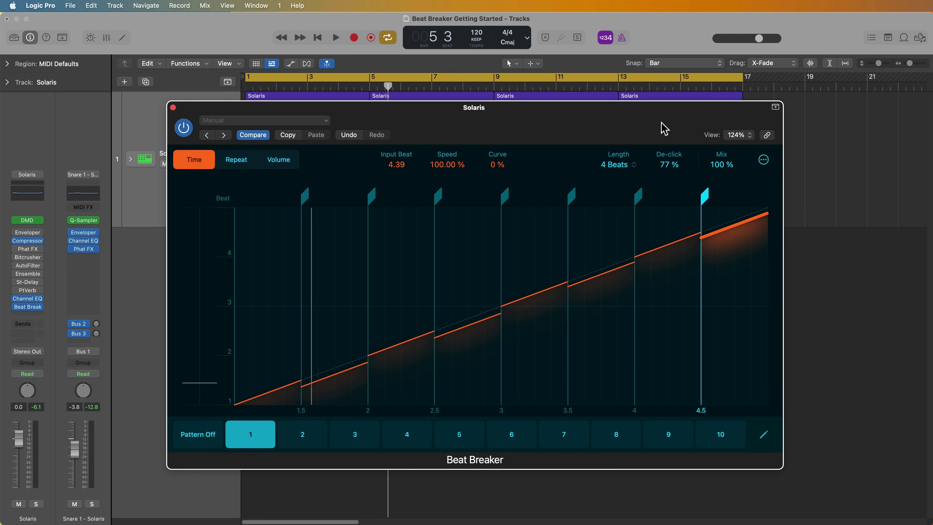
key(space)
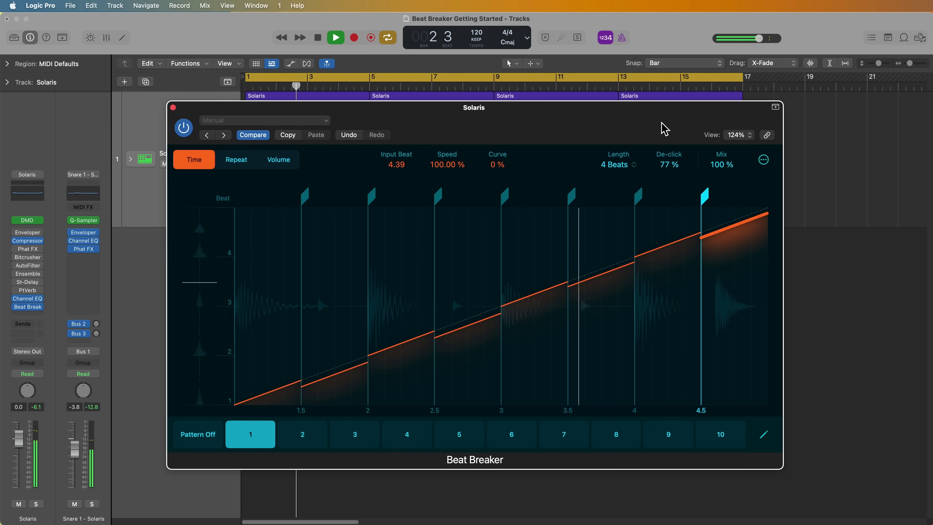
click(448, 332)
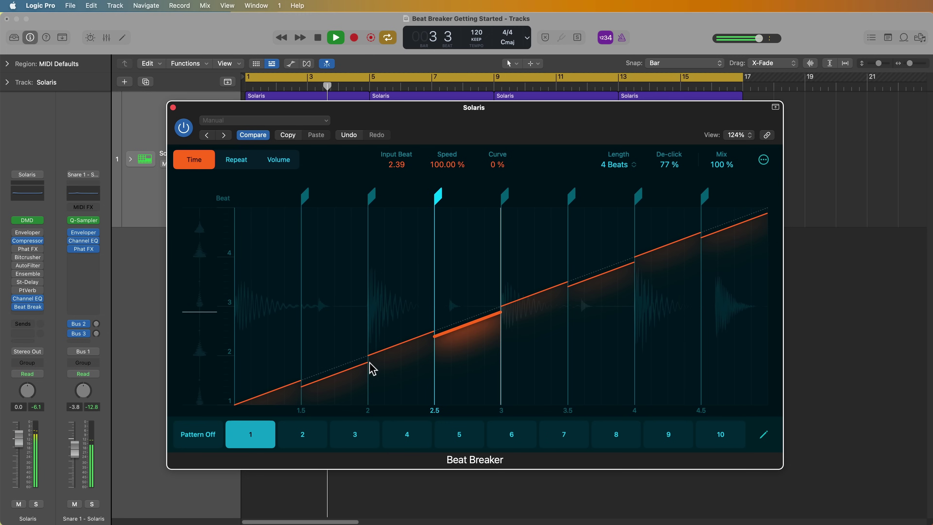
click(351, 370)
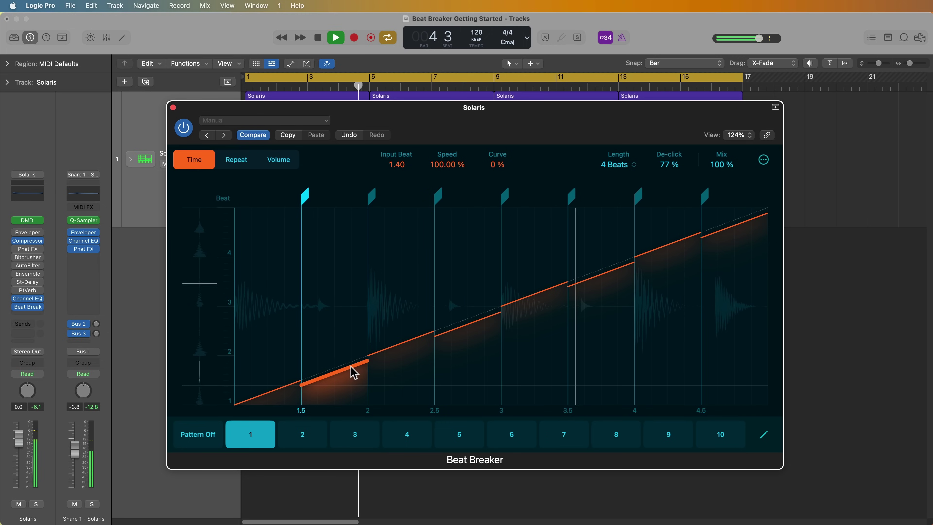
Set input-beat snapping to 1/8 steps.
click(764, 160)
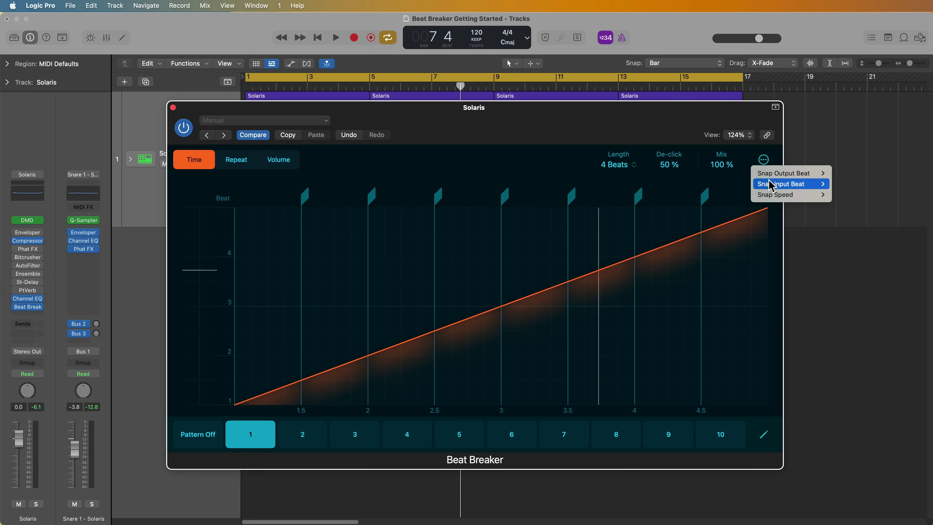
mouse_move(772, 186)
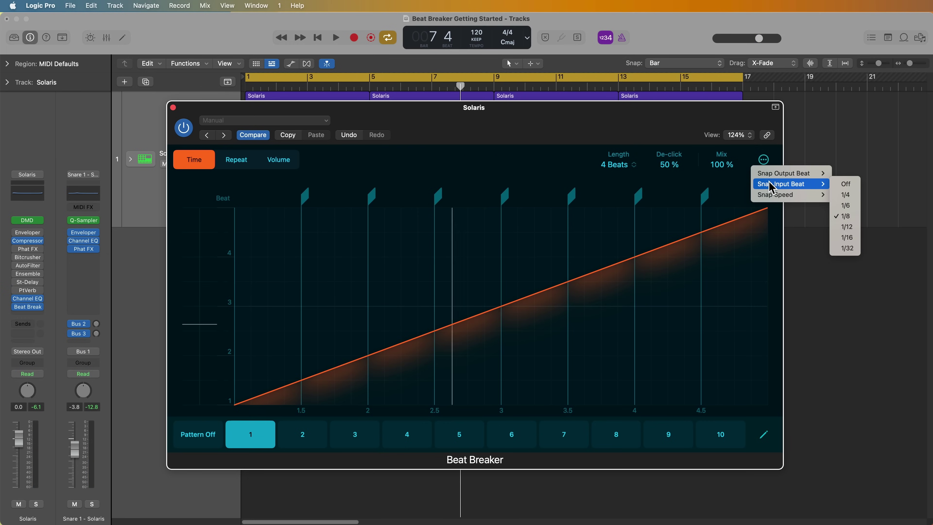
click(852, 216)
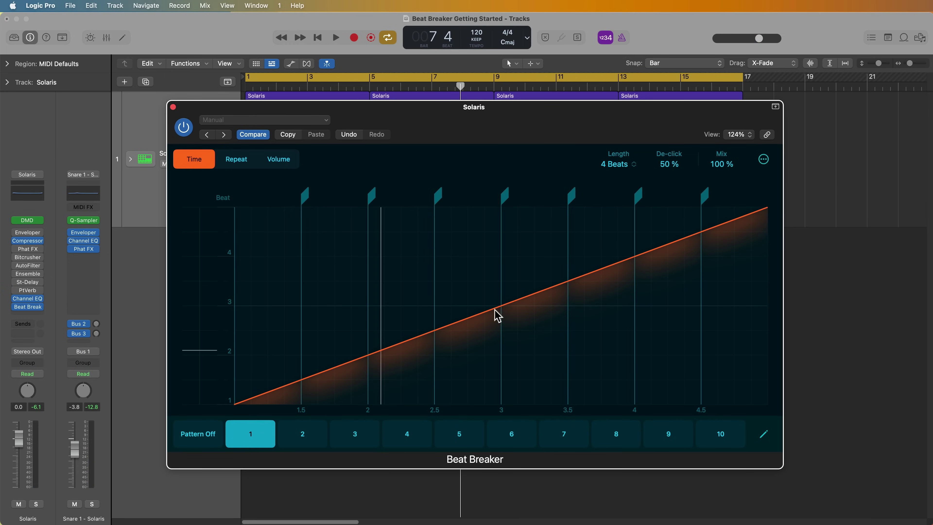
Sweep the 2.5 slice through several input beats, including 4.00 and 1.50.
click(483, 316)
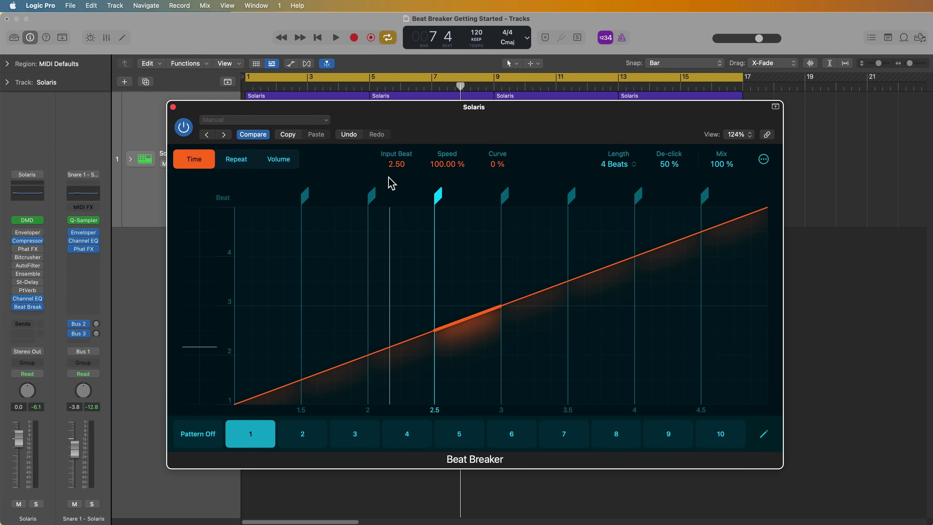
drag(388, 153, 412, 151)
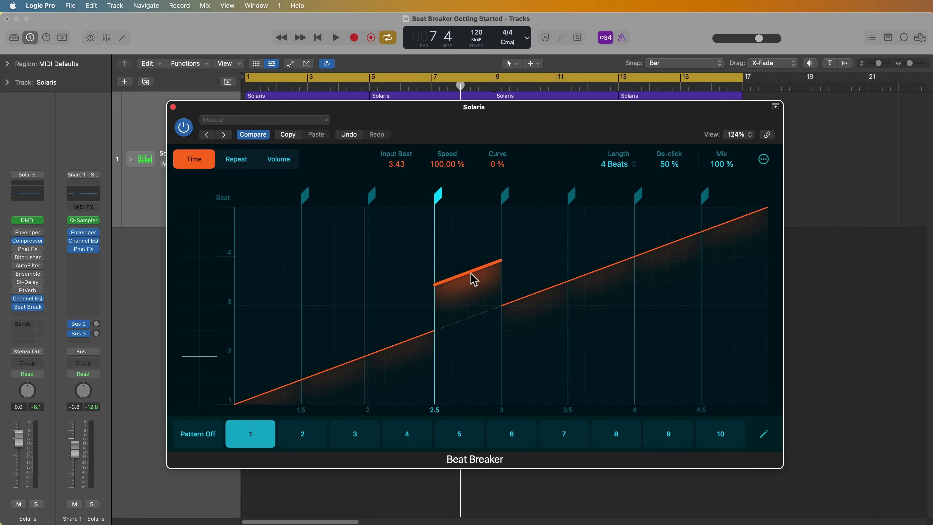
drag(472, 280, 454, 248)
drag(442, 279, 443, 311)
drag(401, 169, 424, 173)
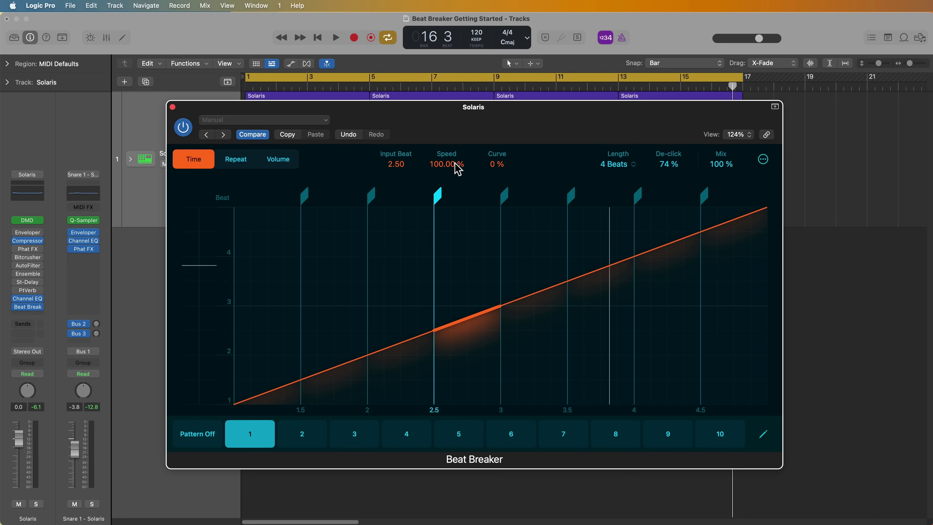
Slow the 2.5 slice's Speed to about 13 % and audition it.
mouse_move(458, 171)
mouse_down()
mouse_move(463, 158)
mouse_move(461, 177)
mouse_up()
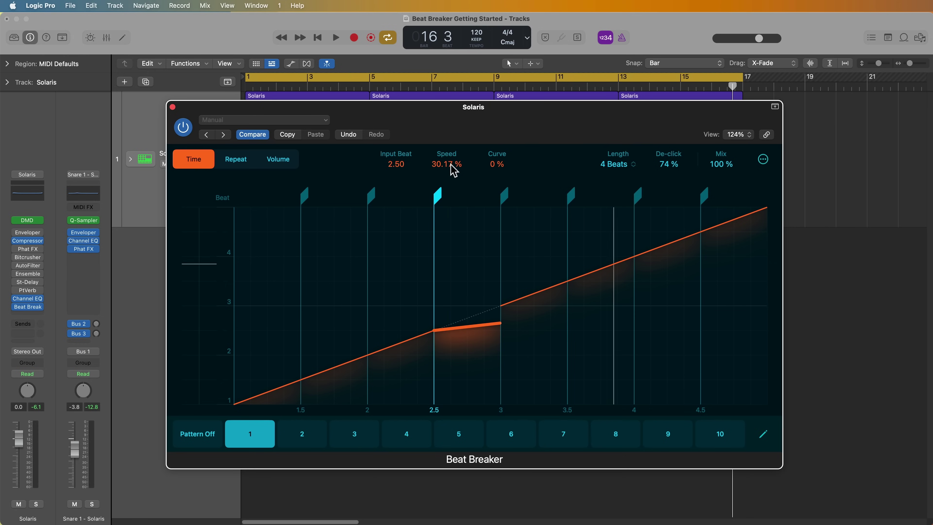
drag(453, 163, 467, 170)
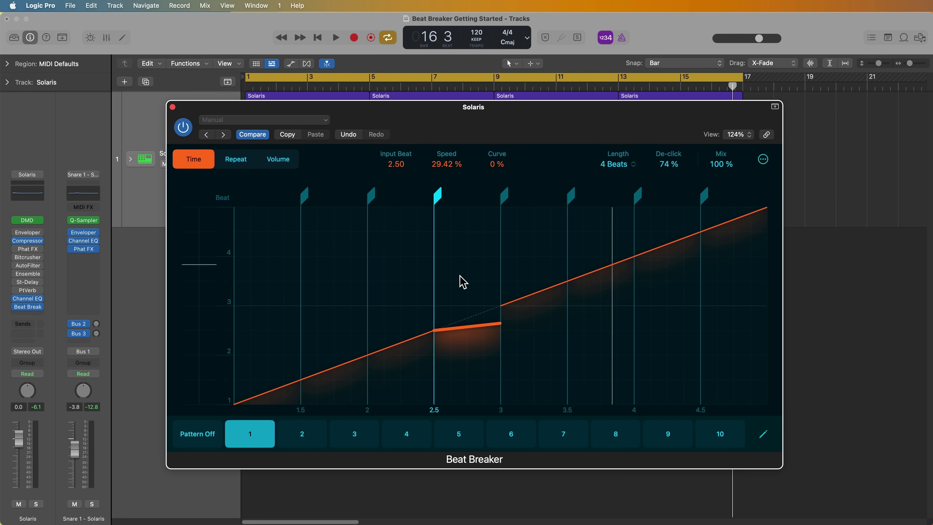
key(space)
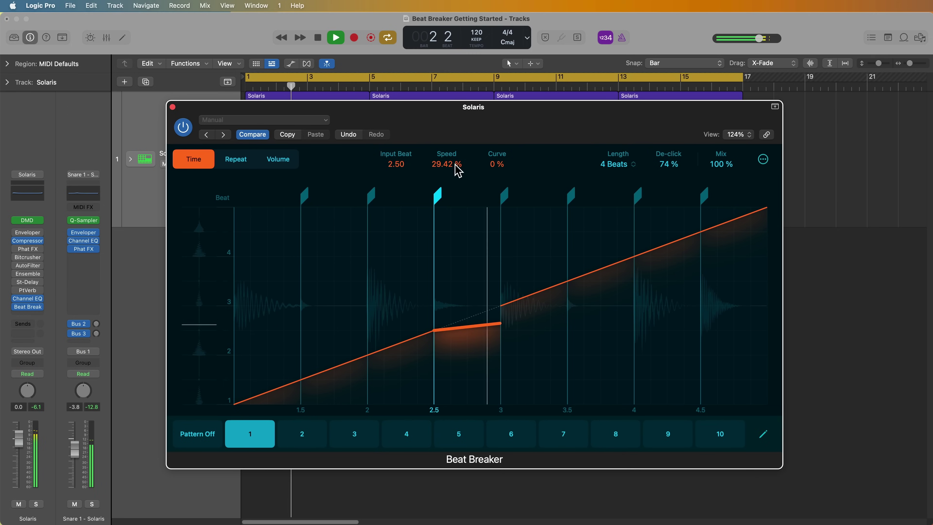
mouse_move(458, 169)
mouse_down()
mouse_move(465, 147)
mouse_move(462, 172)
mouse_up()
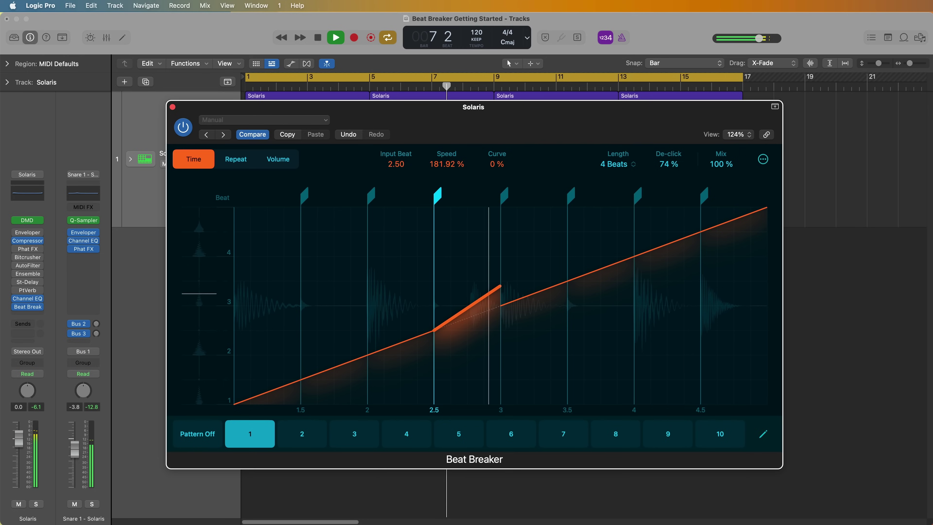
key(space)
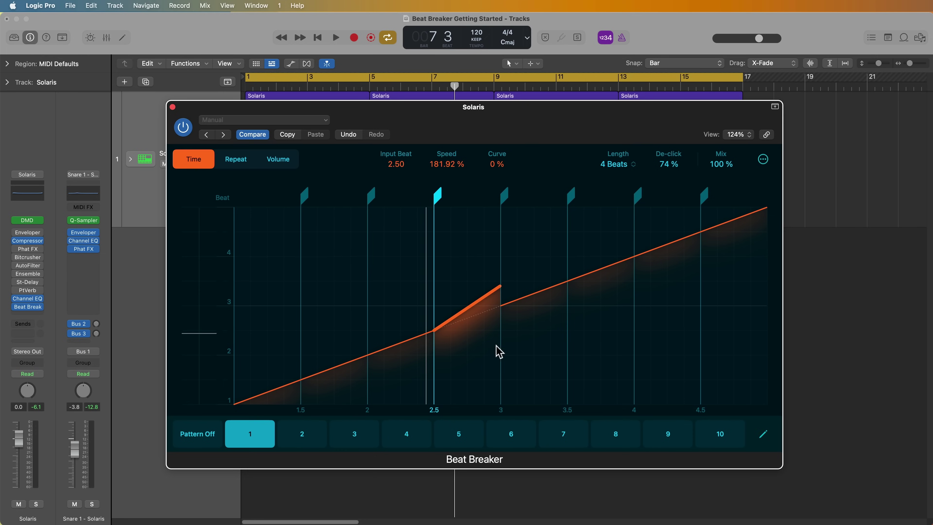
key(space)
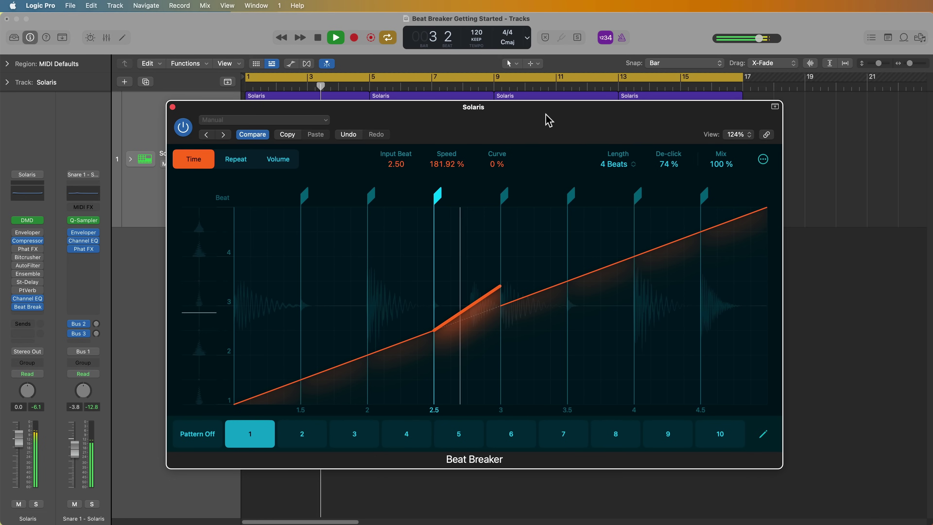
Shift and speed up the 3.5 slice, and set the 4.5 slice's Speed to about 160 %.
mouse_move(603, 261)
mouse_down()
mouse_move(604, 253)
mouse_move(602, 265)
mouse_up()
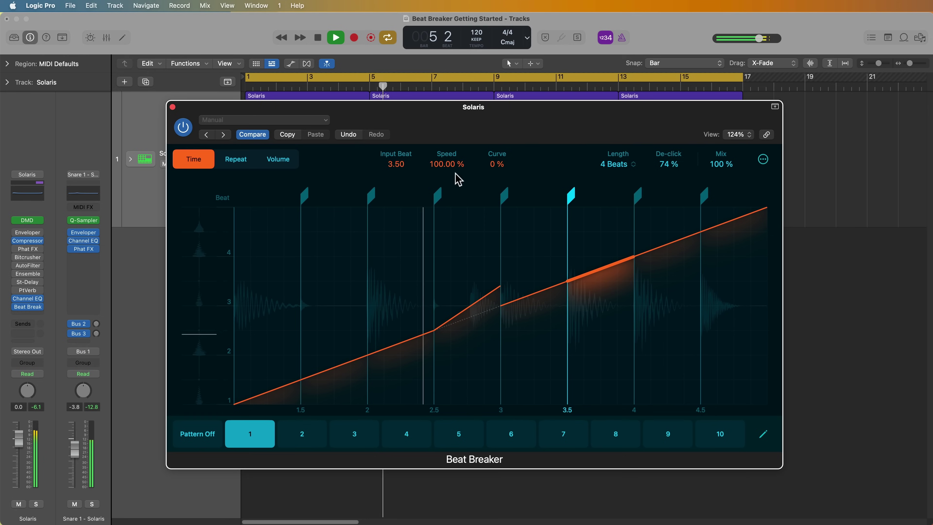
drag(458, 166, 464, 183)
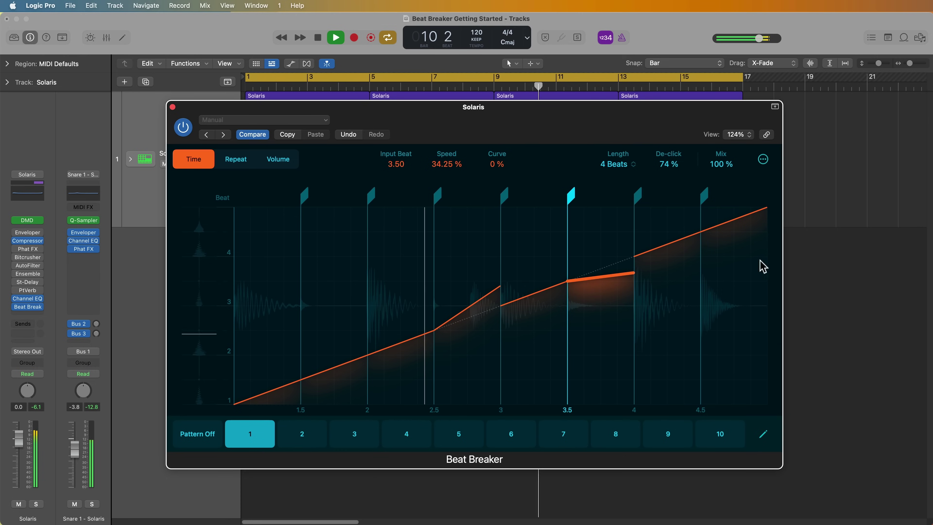
click(740, 221)
mouse_move(458, 167)
mouse_down()
mouse_move(461, 175)
mouse_move(464, 162)
mouse_up()
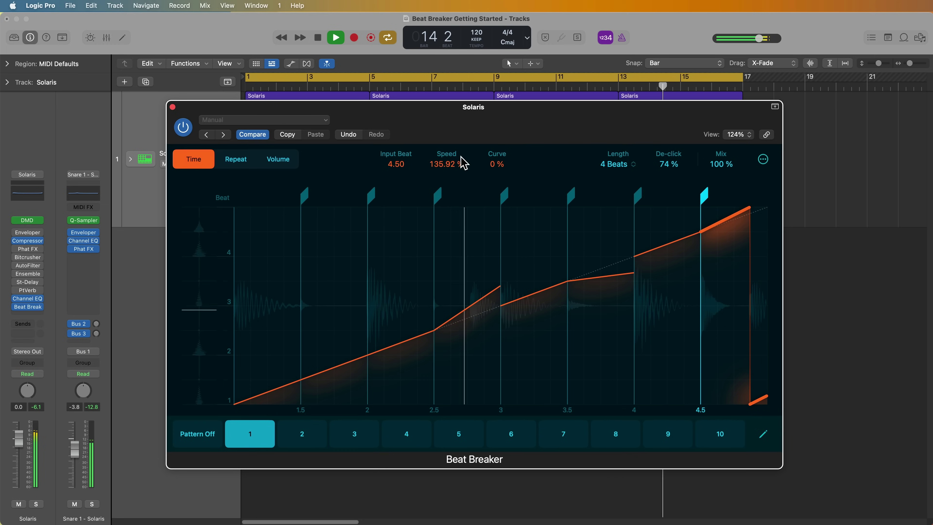
drag(464, 163, 462, 165)
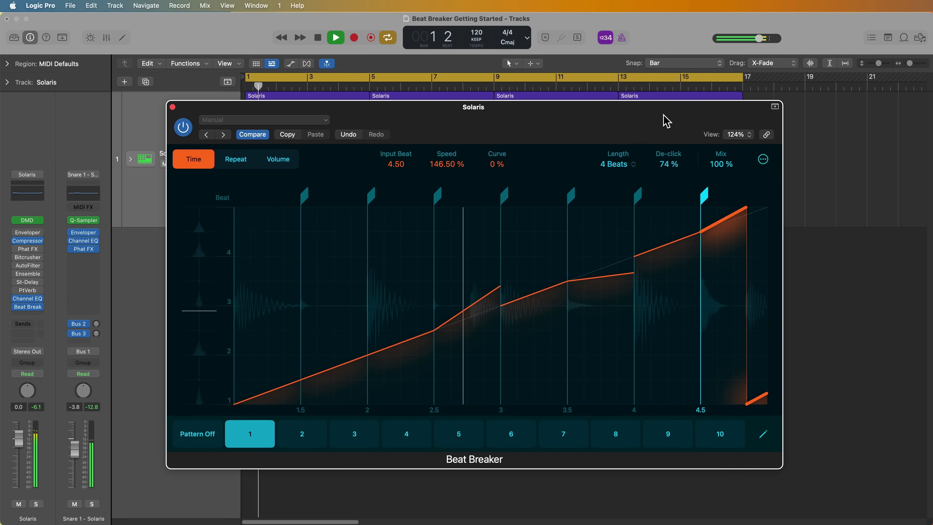
key(space)
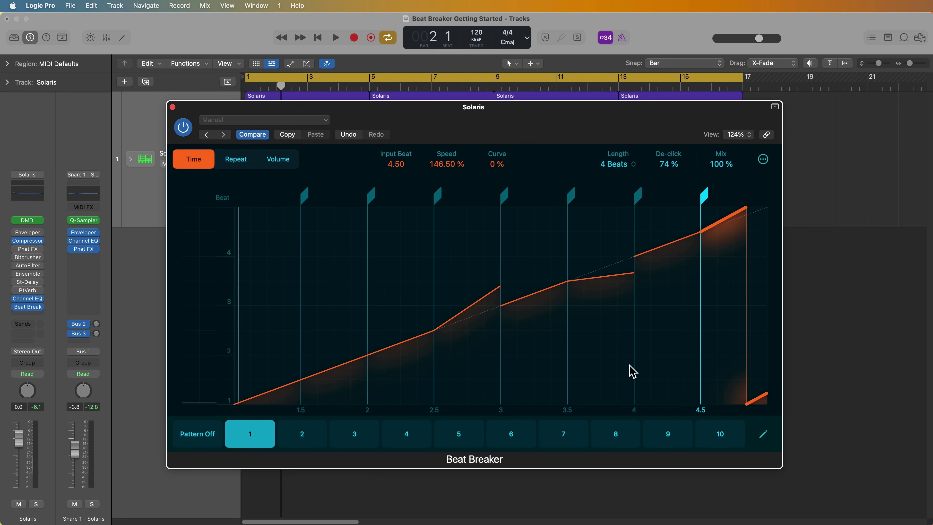
click(483, 327)
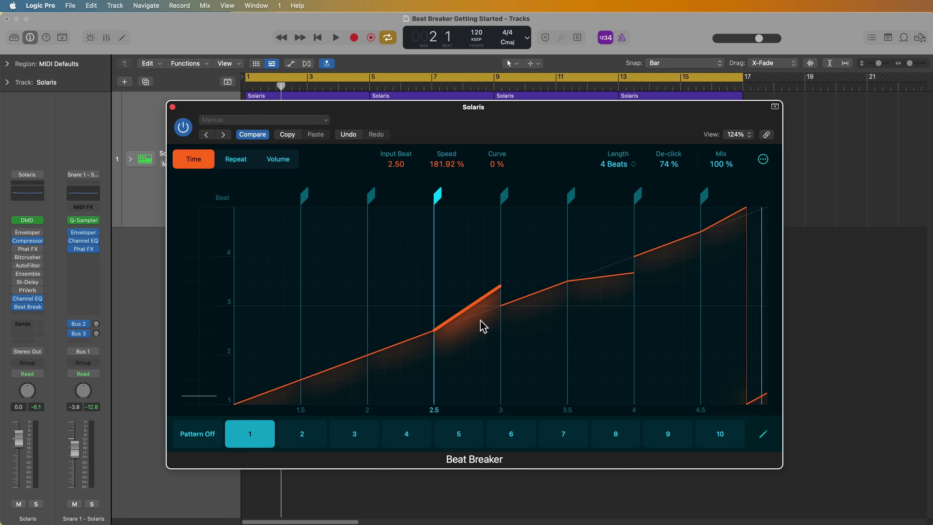
Give the 2.5–3 slice negative speed and reverse the 1.5–2 slice at −61.42 % Speed.
drag(451, 169, 436, 214)
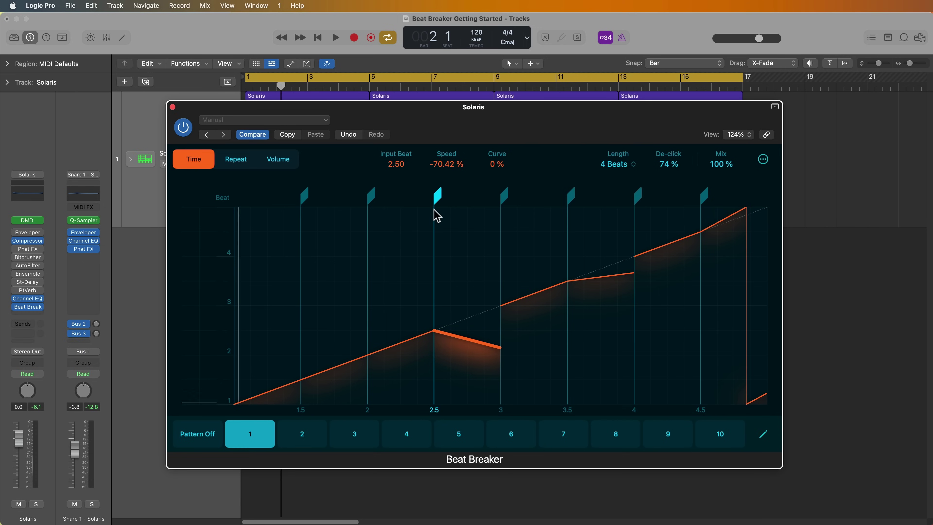
key(space)
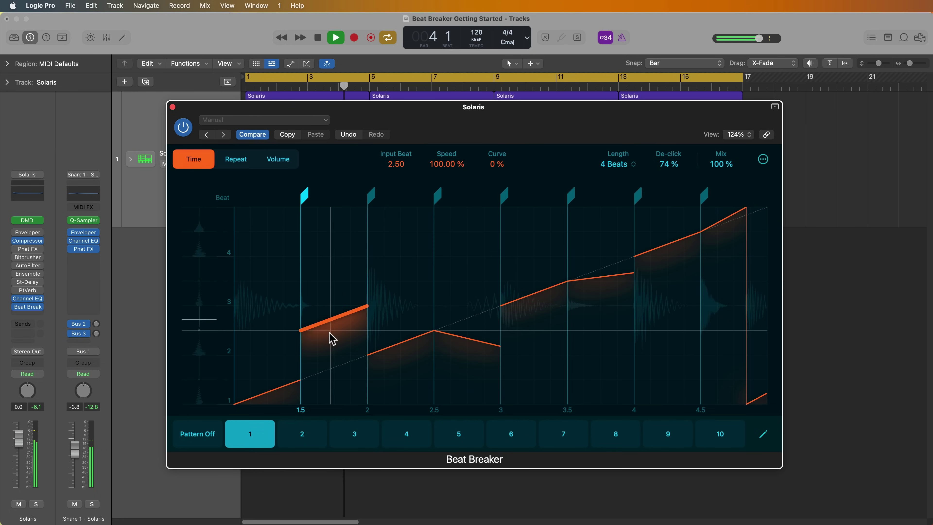
mouse_move(327, 367)
mouse_down()
mouse_move(347, 320)
mouse_move(336, 376)
mouse_up()
drag(458, 188, 461, 177)
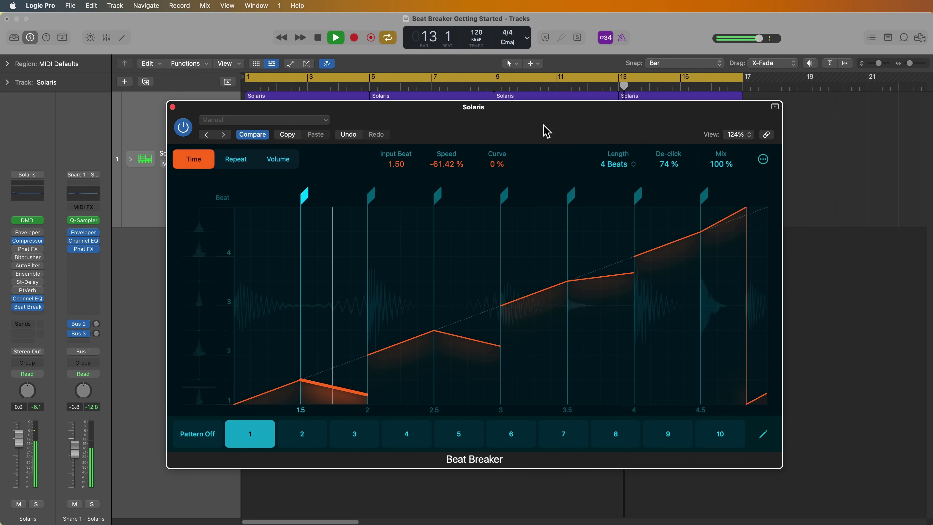
key(space)
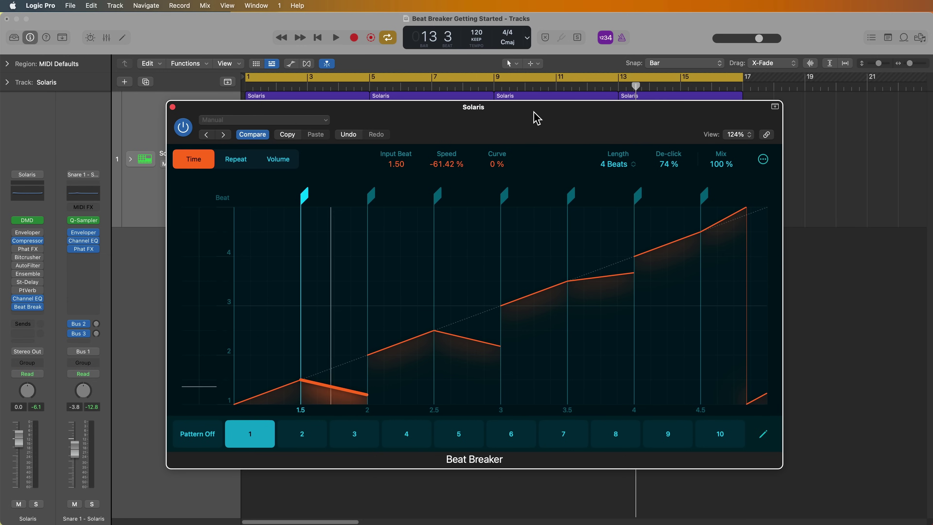
Apply Curve amounts to the speed ramps of the 2.5–3, 1.5–2 and 3.5–4 slices.
click(474, 347)
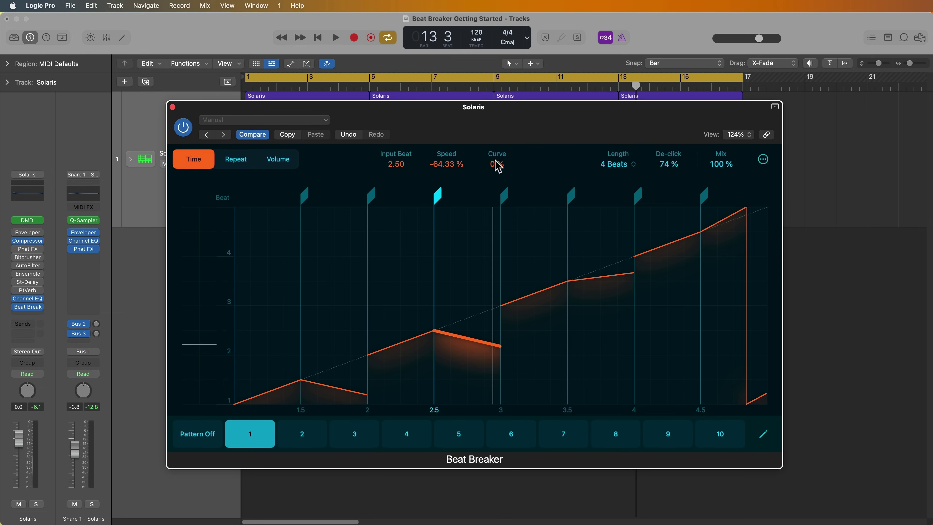
drag(497, 165, 513, 143)
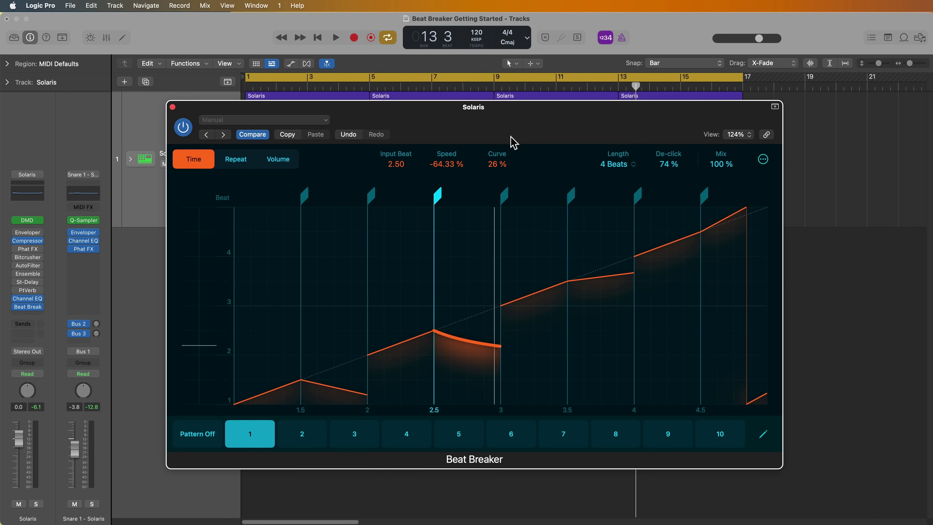
key(space)
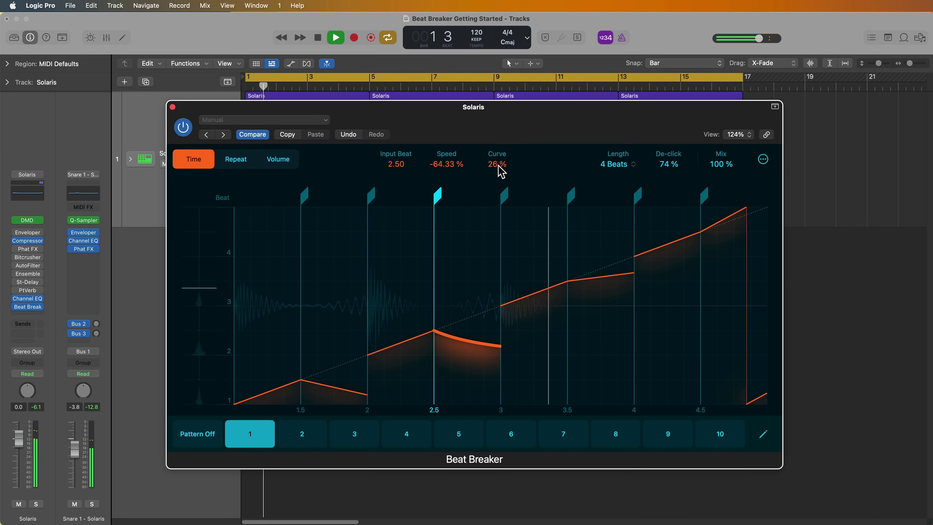
drag(500, 168, 502, 229)
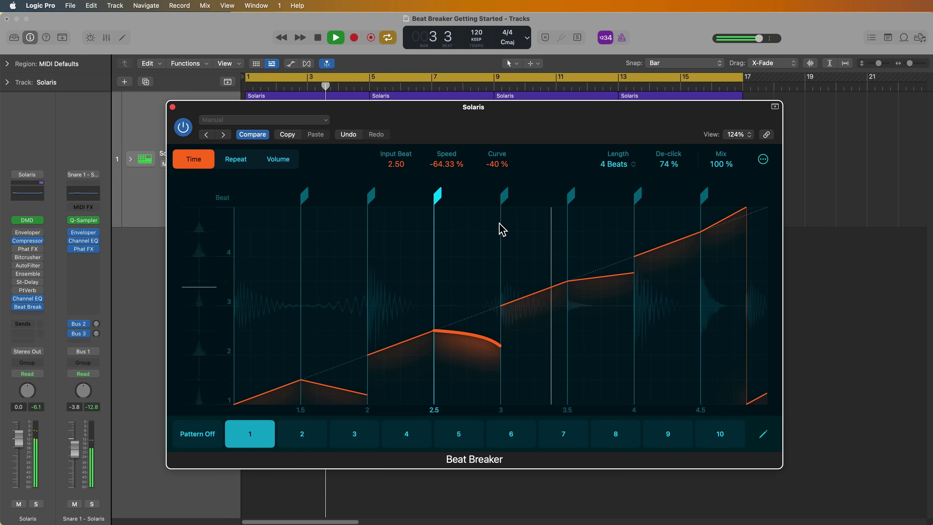
click(343, 398)
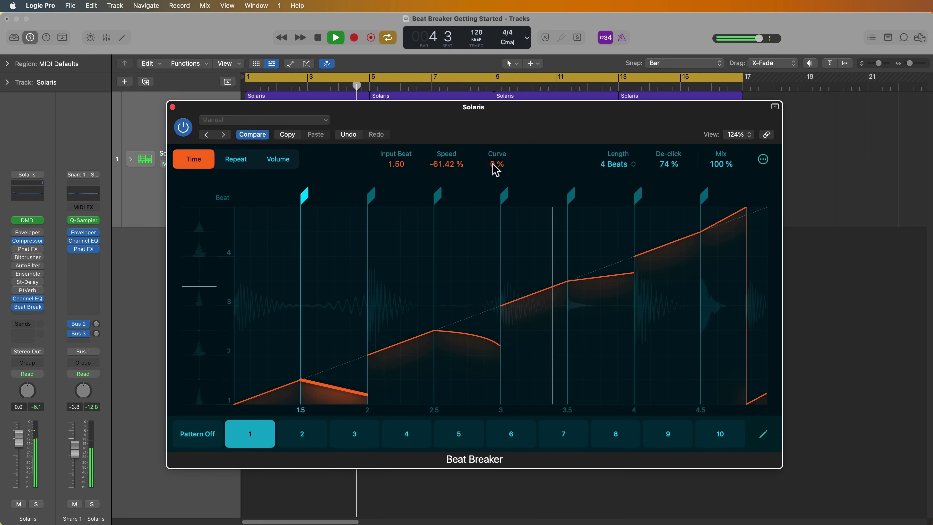
drag(494, 171, 496, 129)
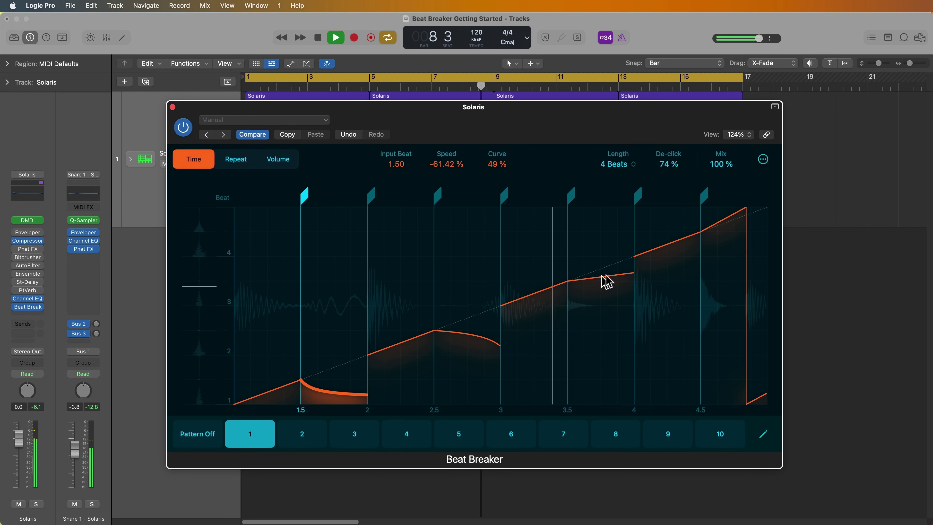
click(616, 279)
drag(496, 170, 504, 202)
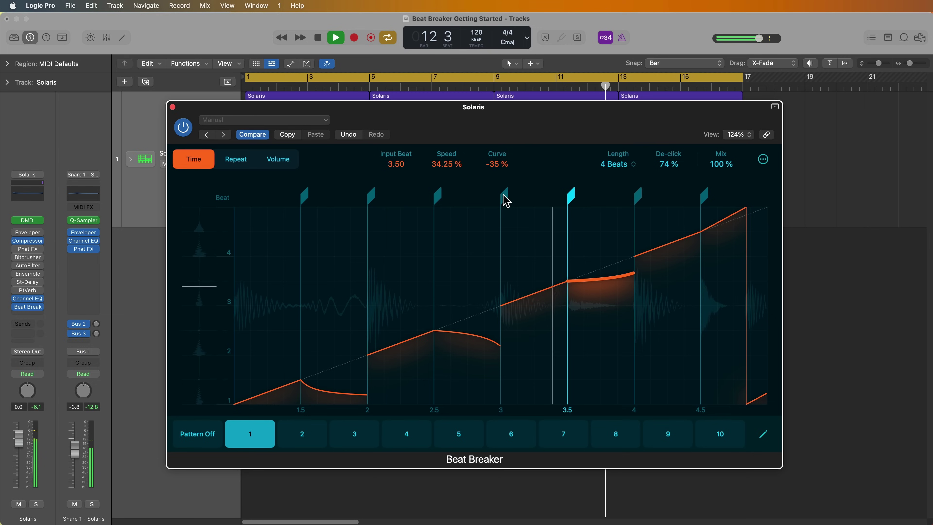
Curve the 4.5 slice to −22 % and raise its Speed to 169.08 %.
click(721, 226)
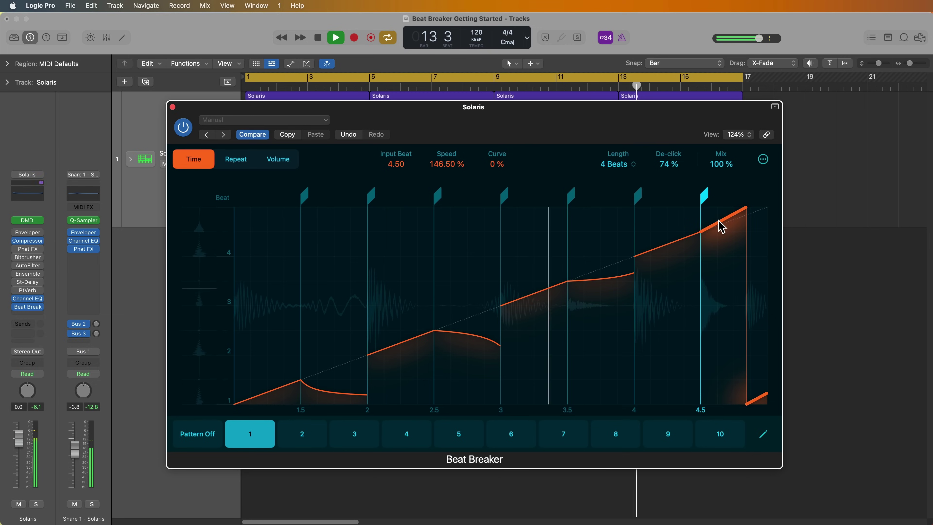
key(space)
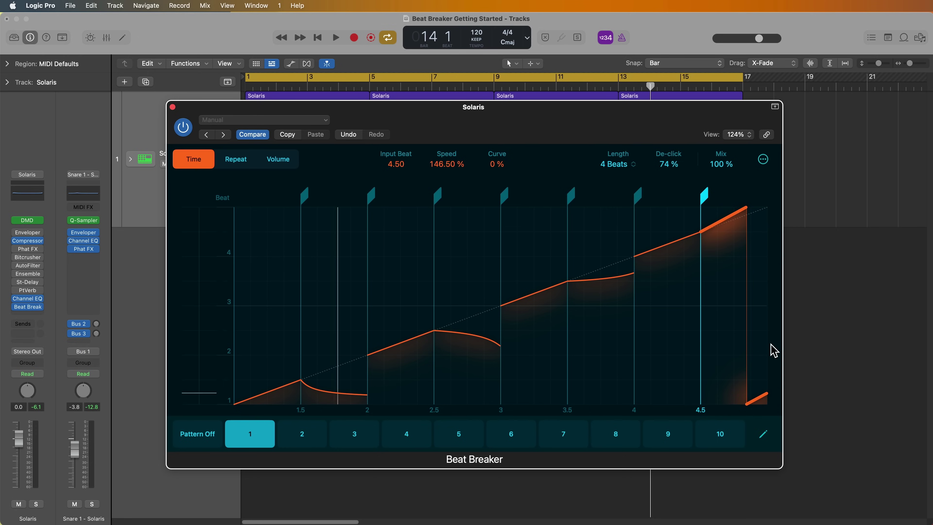
drag(507, 171, 506, 203)
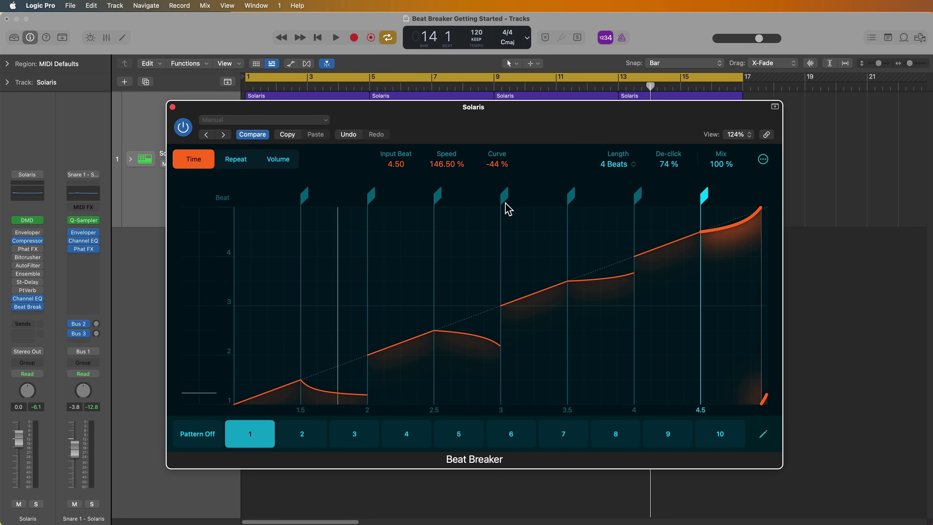
key(space)
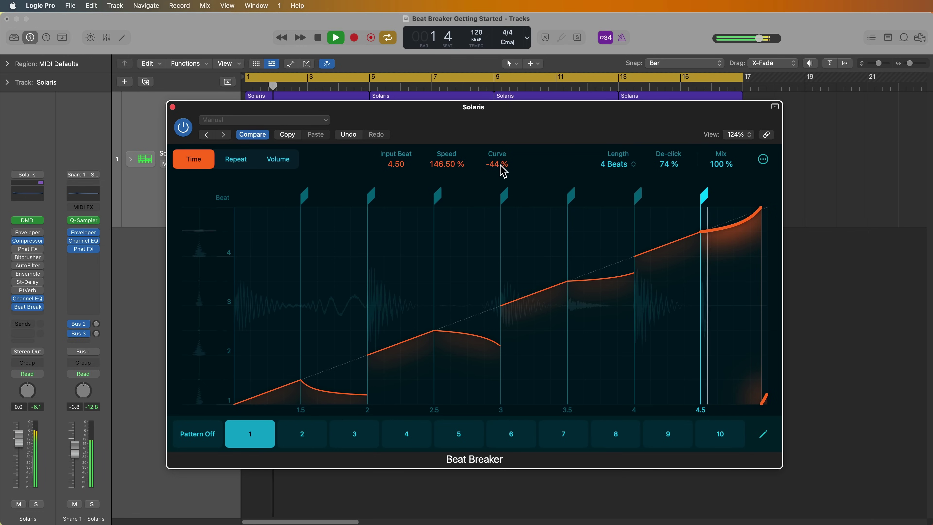
drag(503, 172, 506, 151)
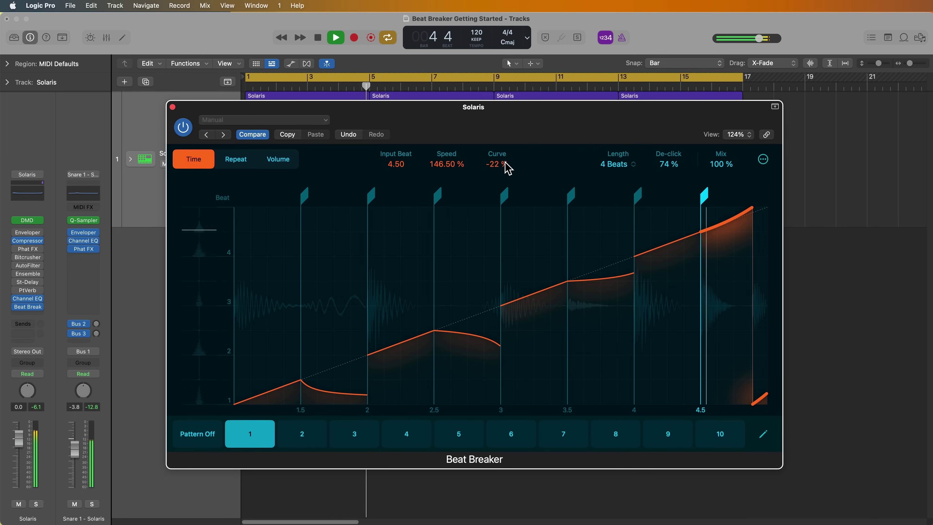
drag(460, 171, 454, 164)
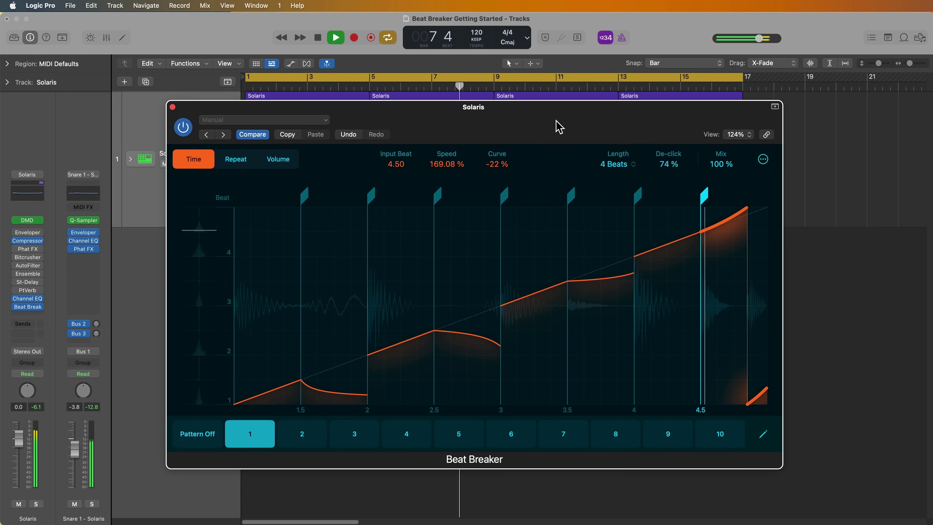
key(space)
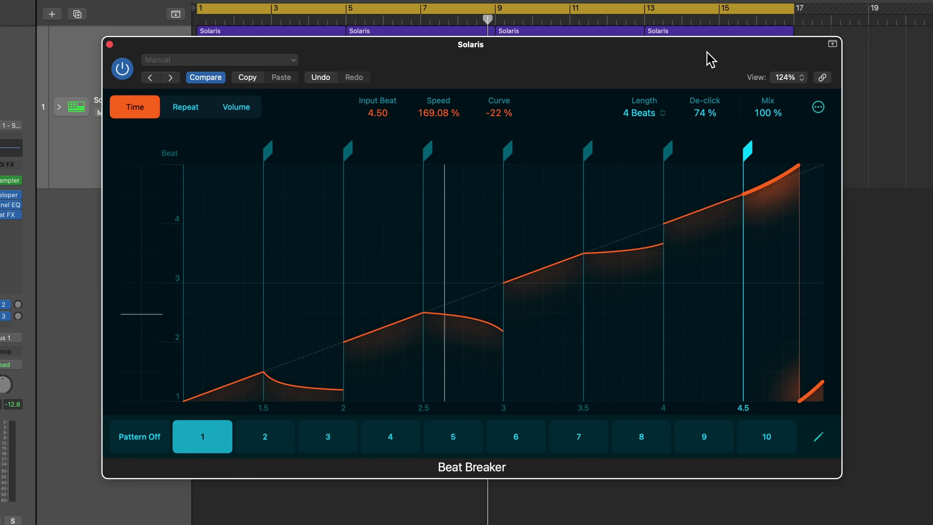
click(186, 108)
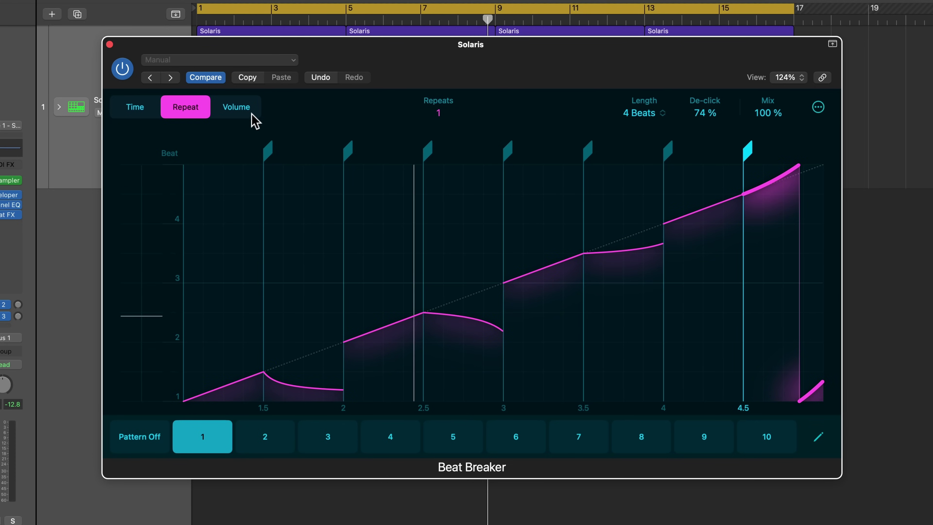
click(243, 114)
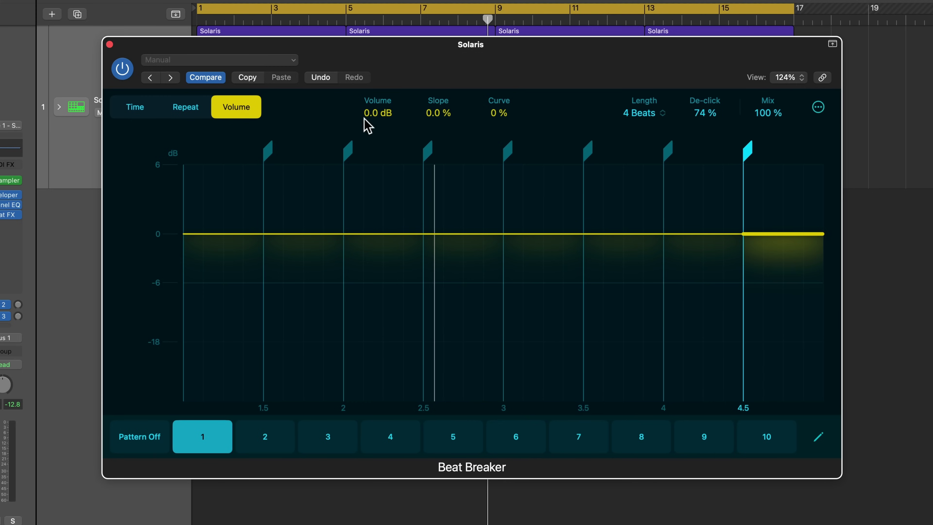
drag(288, 444, 766, 441)
click(223, 448)
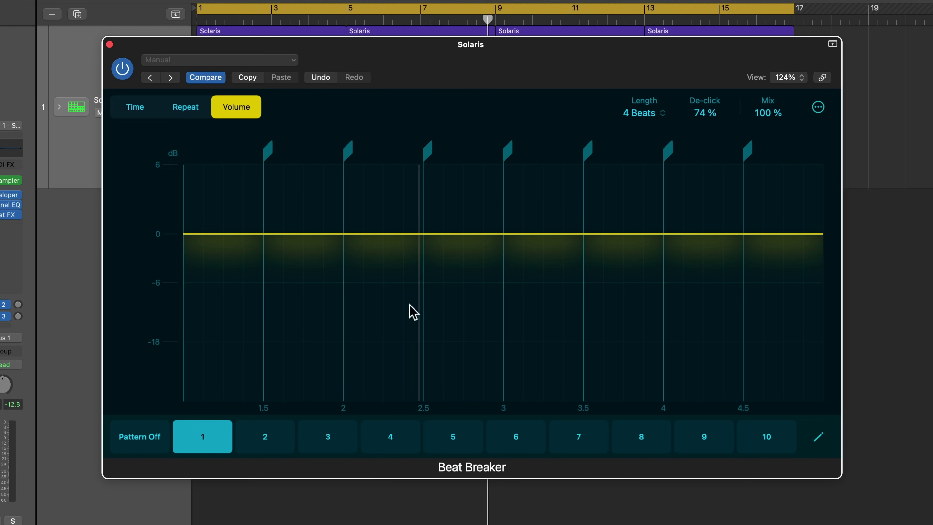
click(135, 108)
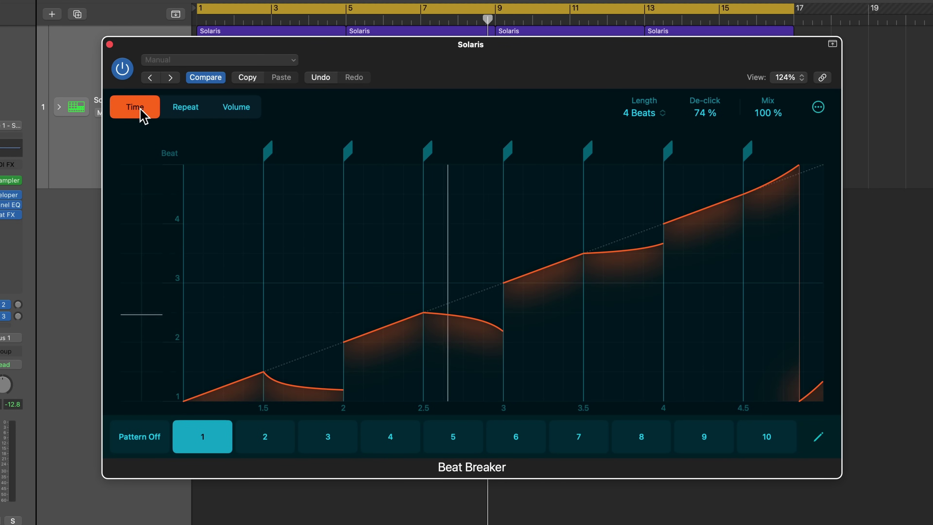